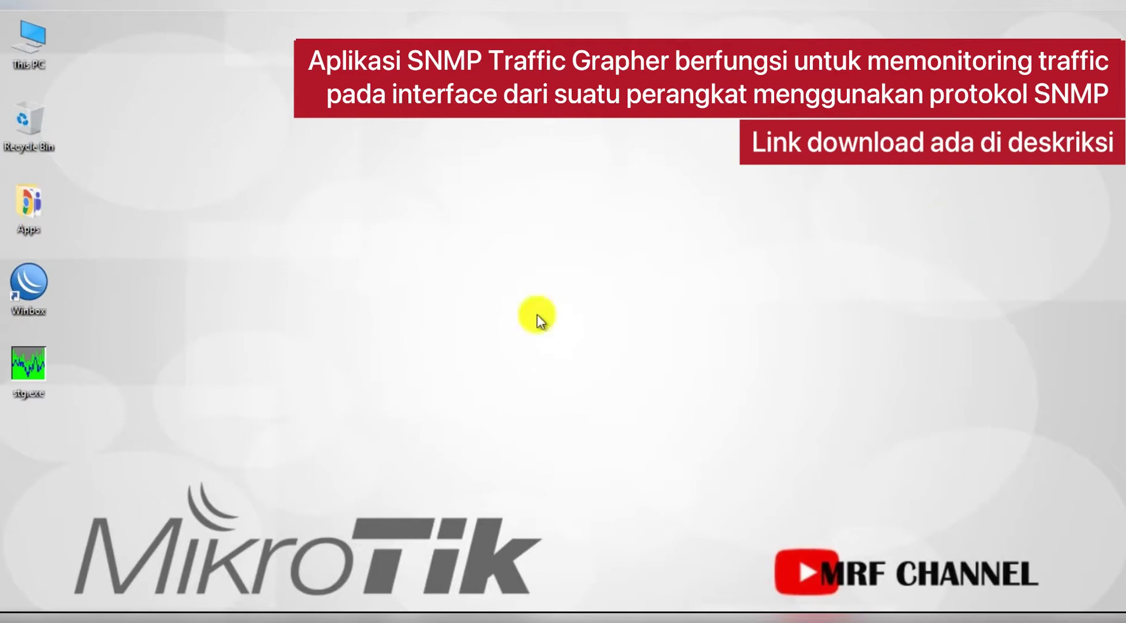
Launch WinBox and connect to the router at 192.168.1.1:8899 with the saved login.
{"action": "double_click", "coordinate": [26, 287]}
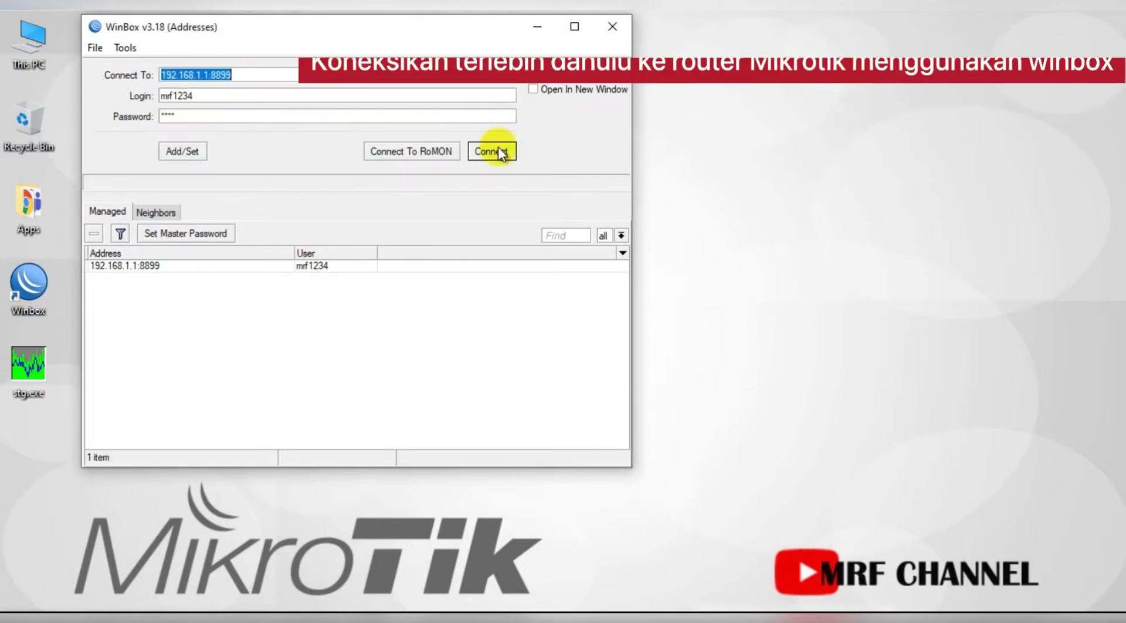
{"action": "left_click", "coordinate": [498, 151]}
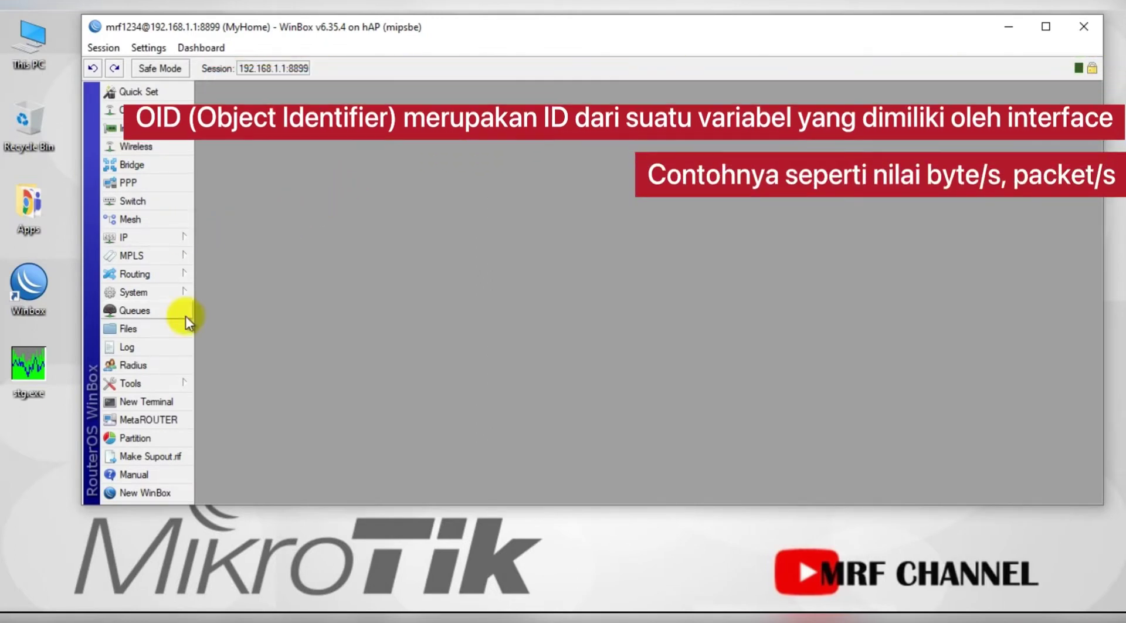
In a new router terminal, enter /interface and run print oid to list the OIDs of all interfaces.
{"action": "left_click", "coordinate": [154, 403]}
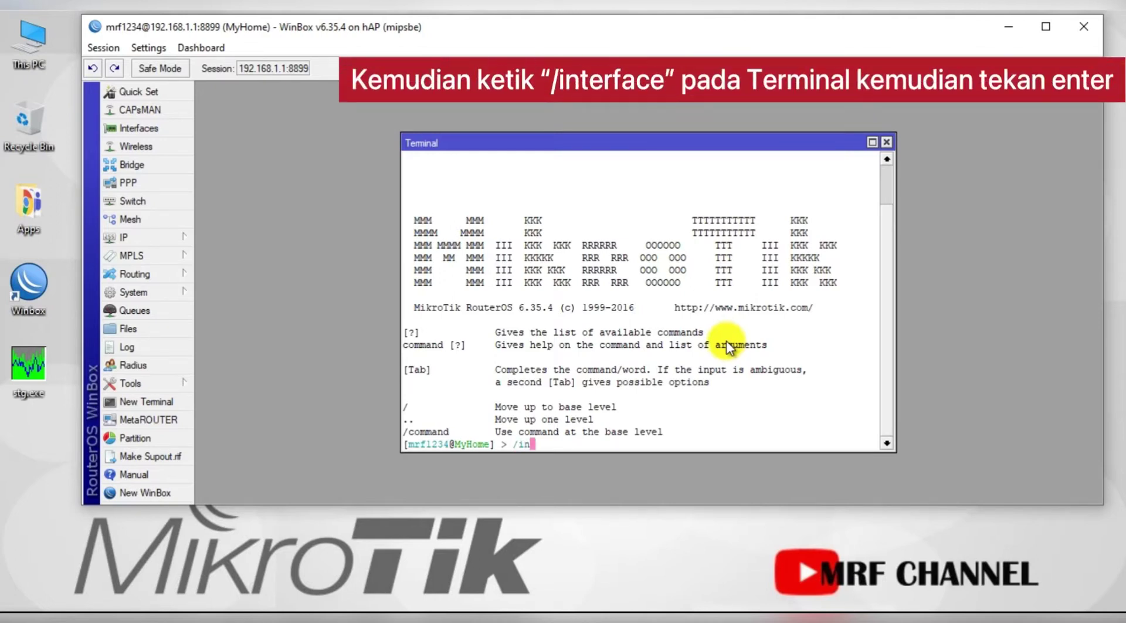
{"action": "type", "text": "/interface"}
{"action": "key", "text": "Return"}
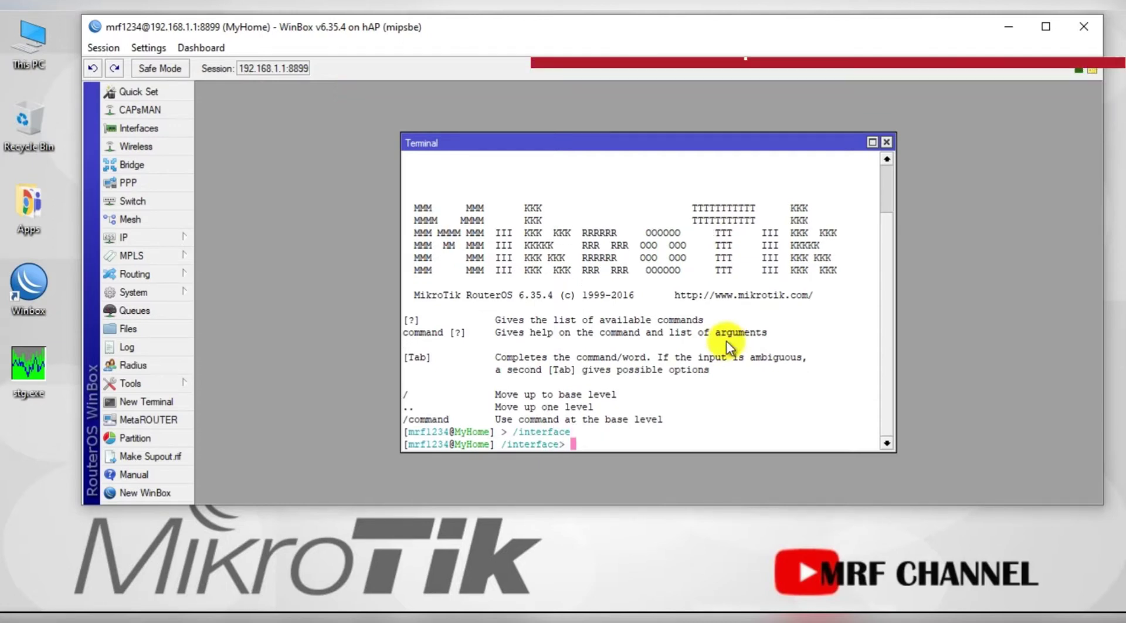
{"action": "type", "text": "print"}
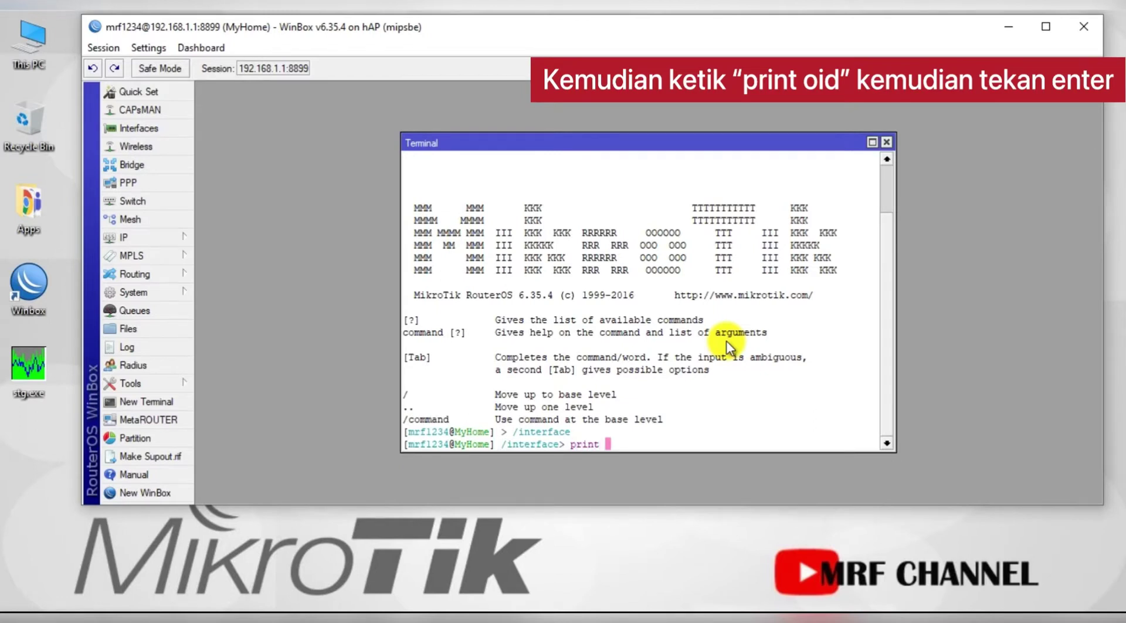
{"action": "type", "text": " oid"}
{"action": "key", "text": "Return"}
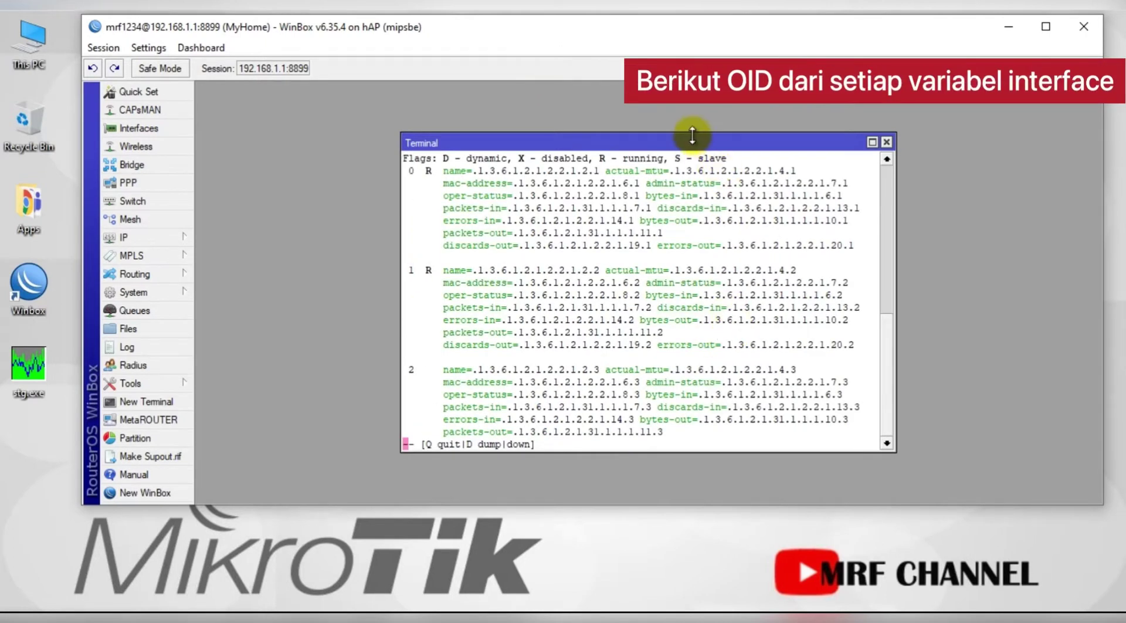
{"action": "left_click_drag", "start_coordinate": [694, 141], "coordinate": [897, 188]}
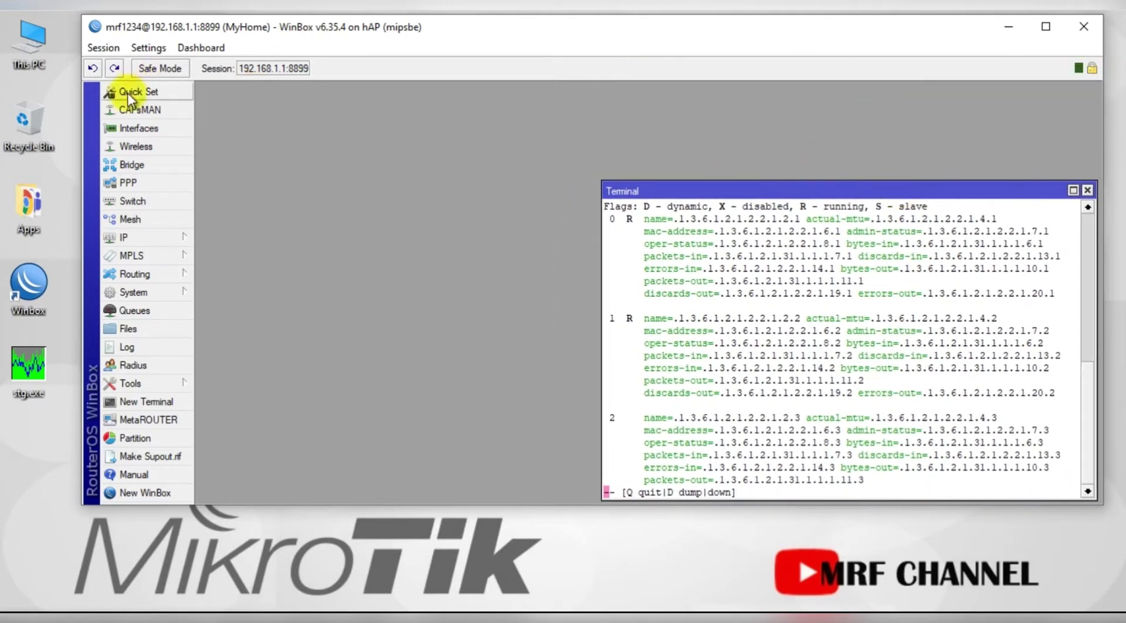
Open the router's interface list and add the comment "Port Internet" to ether1-Internet.
{"action": "left_click", "coordinate": [149, 126]}
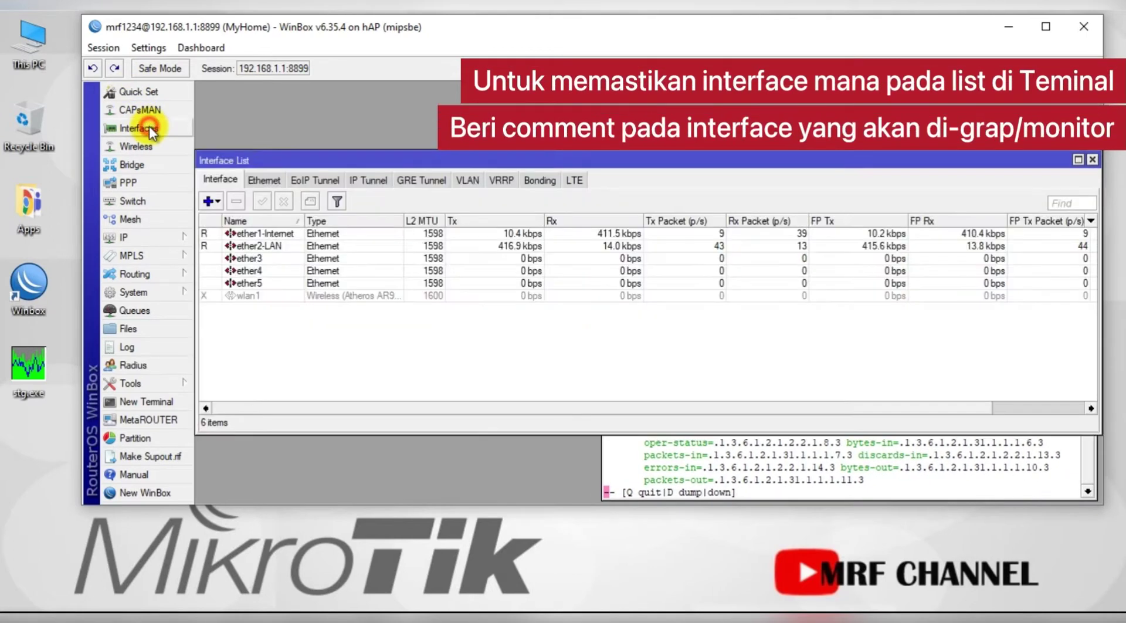
{"action": "left_click_drag", "start_coordinate": [433, 164], "coordinate": [435, 83]}
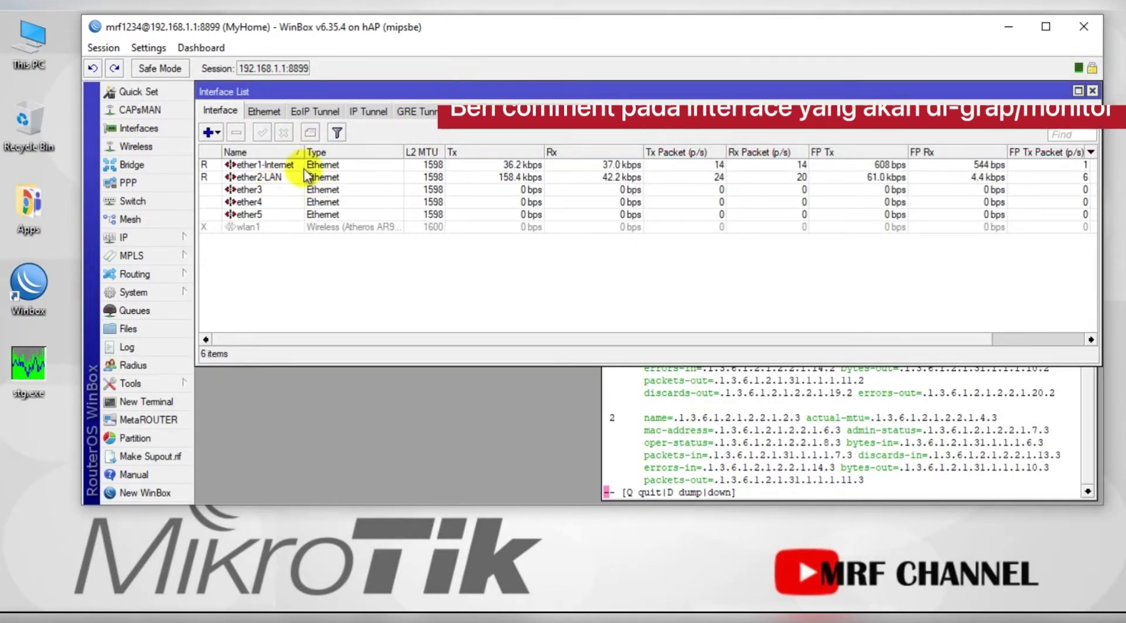
{"action": "left_click", "coordinate": [280, 167]}
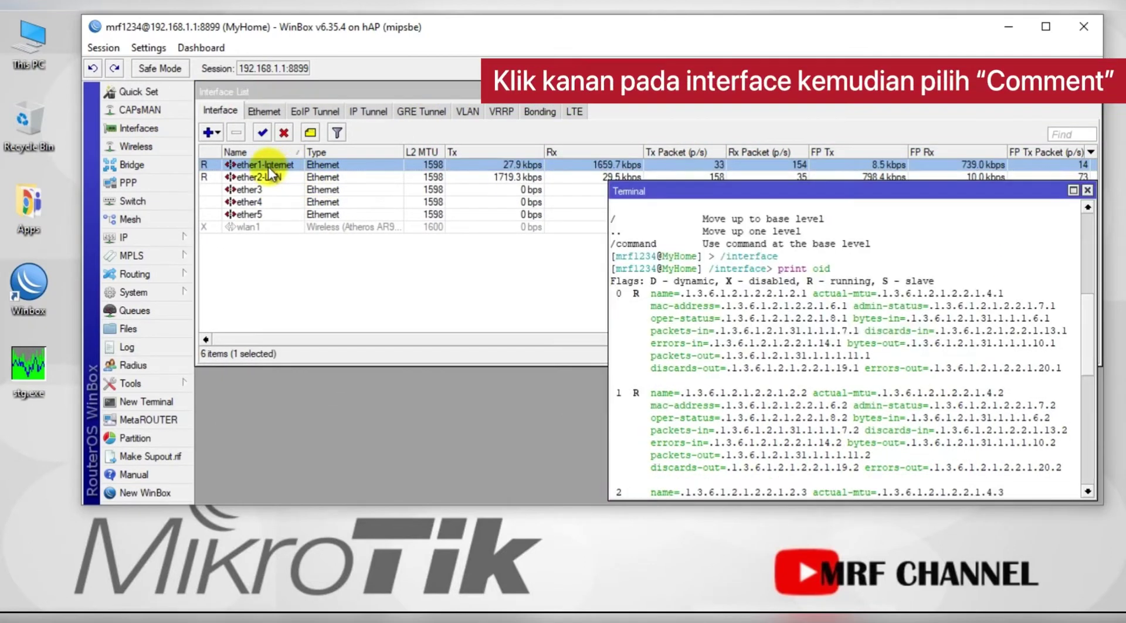
{"action": "right_click", "coordinate": [268, 166]}
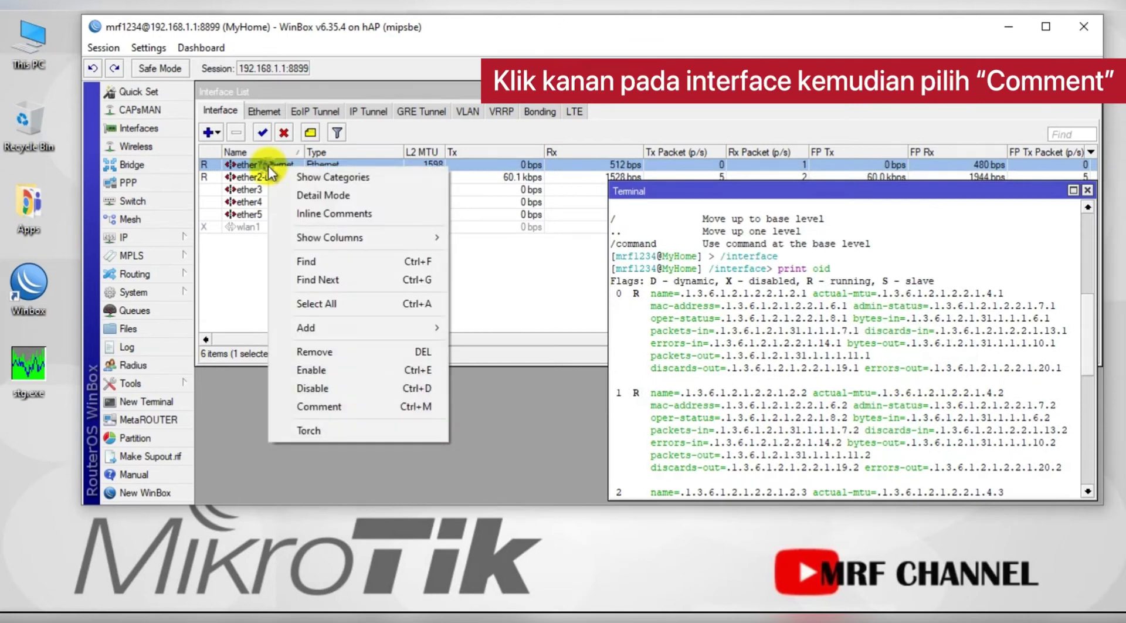
{"action": "left_click", "coordinate": [387, 405]}
{"action": "type", "text": "P"}
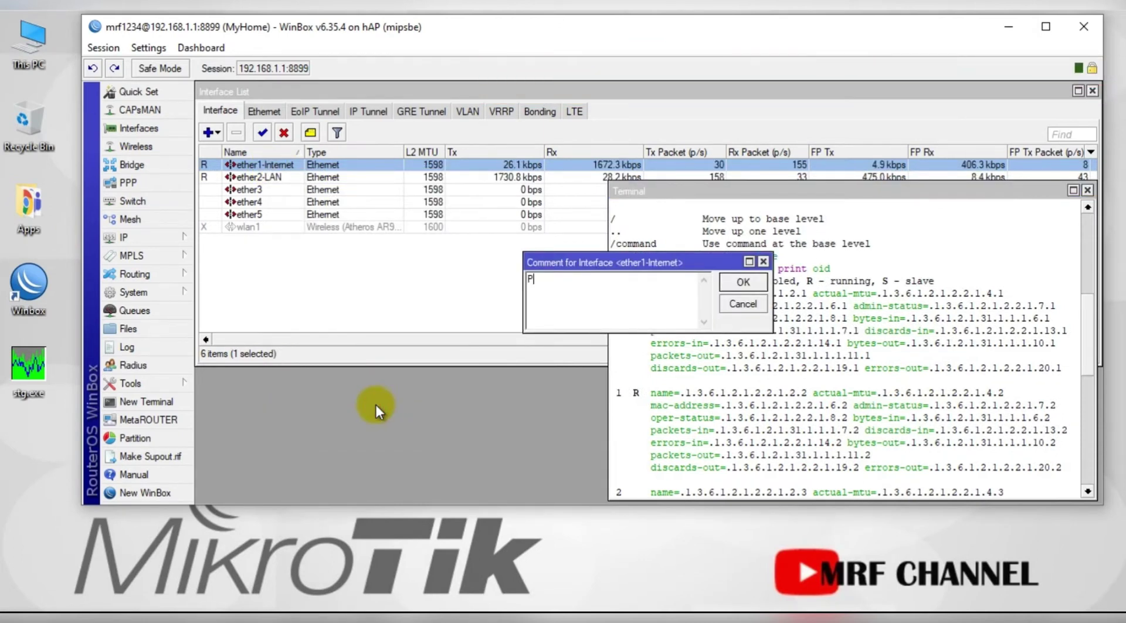
{"action": "type", "text": "ort "}
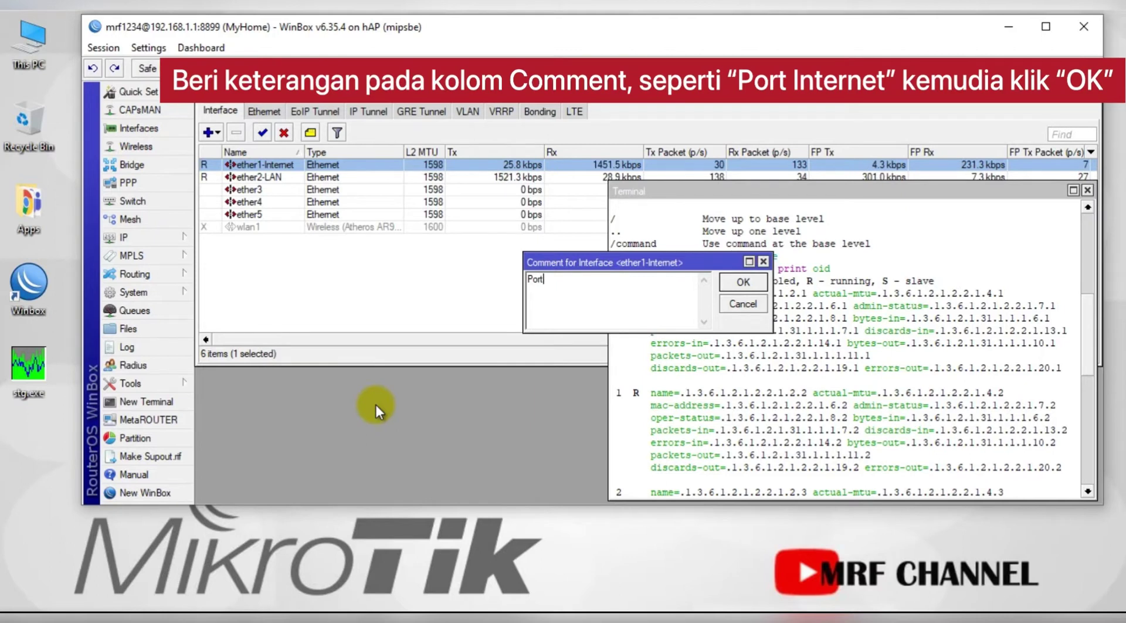
{"action": "type", "text": "Internet"}
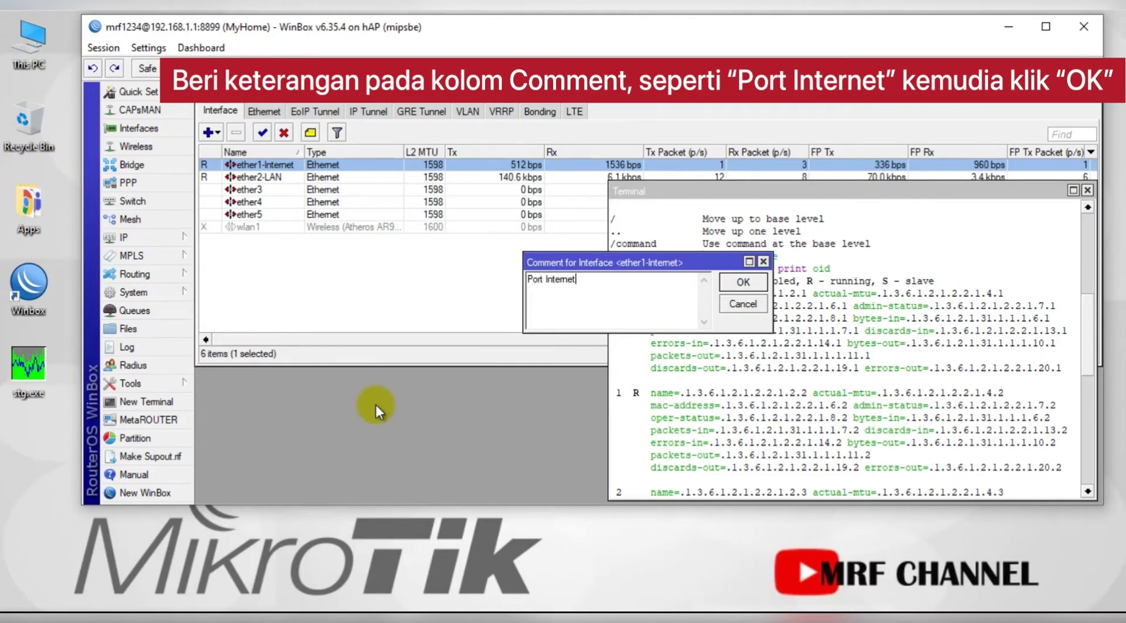
{"action": "key", "text": "Return"}
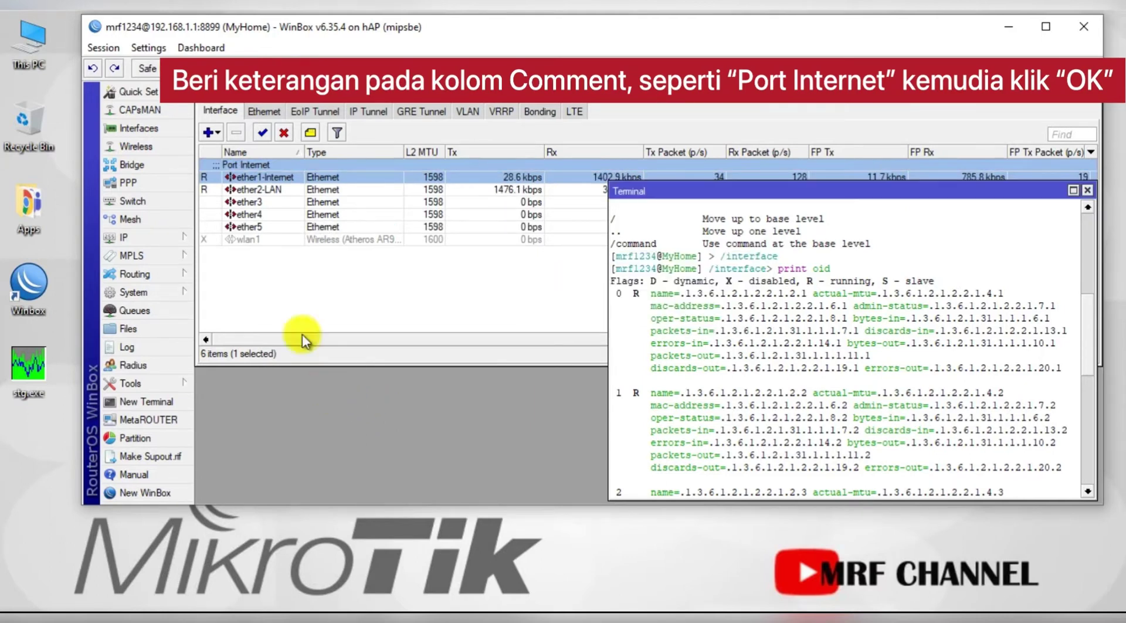
Add the comment "Port LAN" to the ether2-LAN interface.
{"action": "left_click", "coordinate": [246, 189]}
{"action": "right_click", "coordinate": [253, 190]}
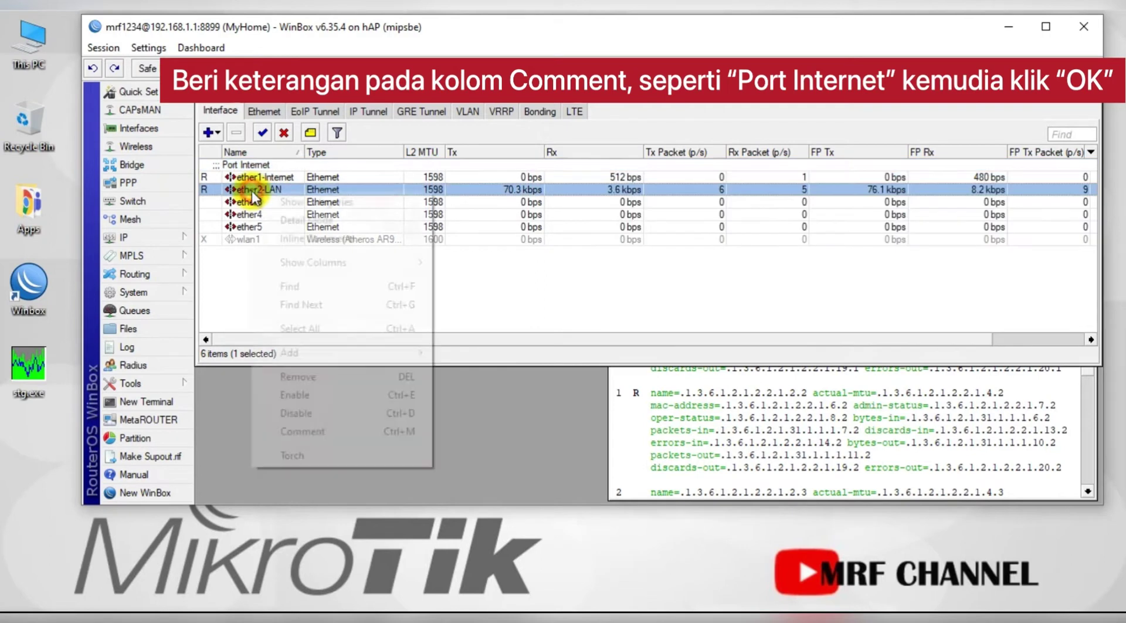
{"action": "left_click", "coordinate": [301, 432]}
{"action": "type", "text": "P"}
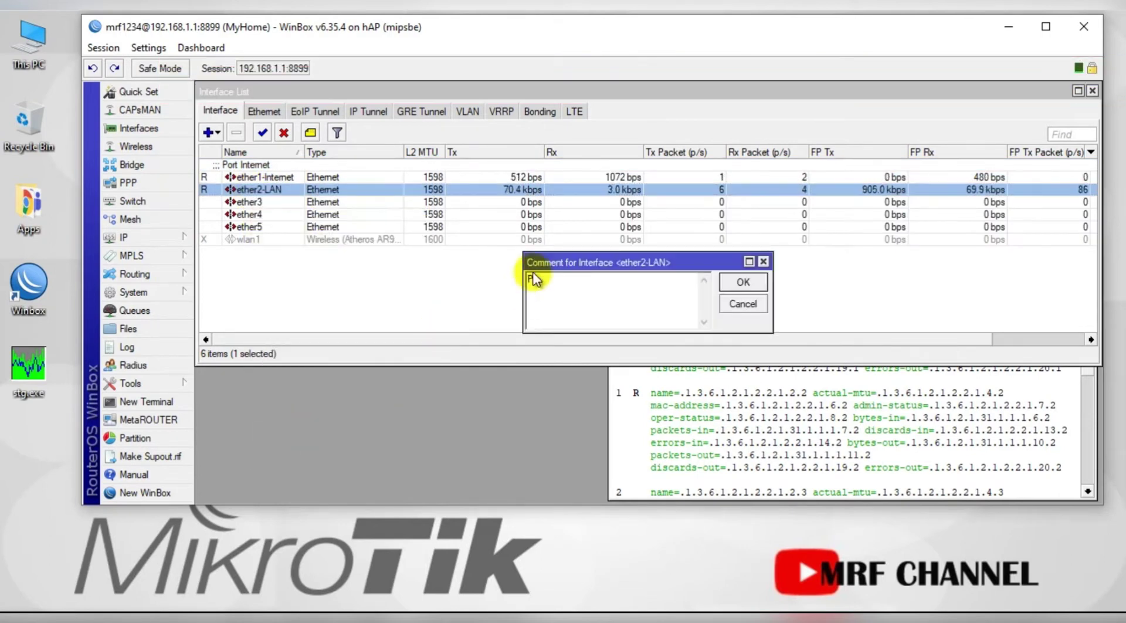
{"action": "type", "text": "ort LAN"}
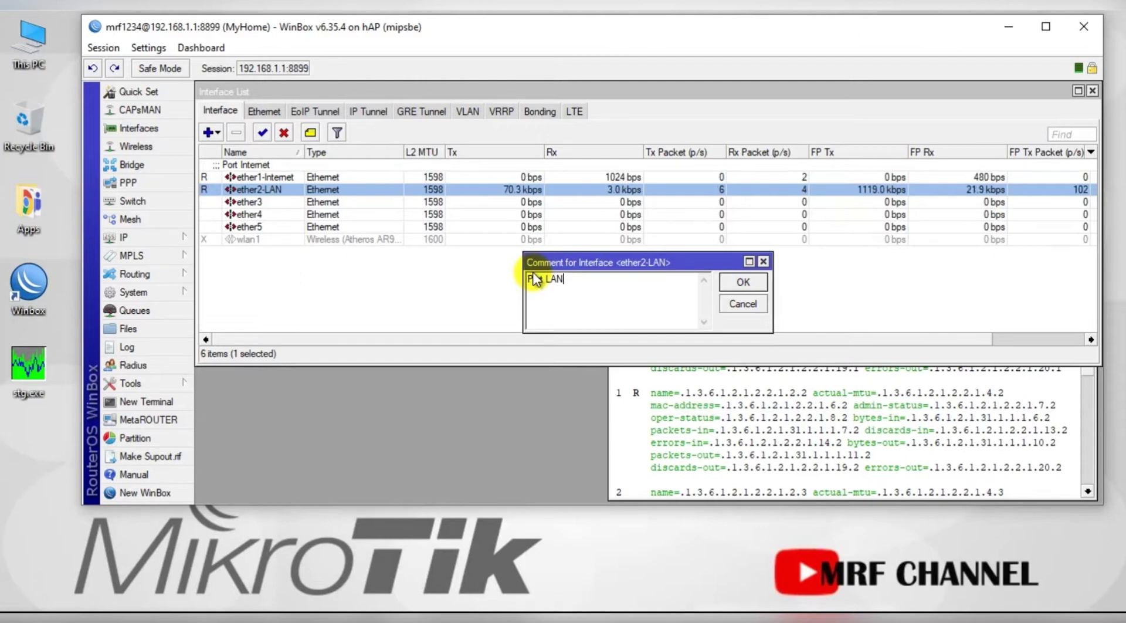
{"action": "key", "text": "Return"}
Run print oid again in the terminal and view the OIDs of the commented Port Internet and Port LAN interfaces.
{"action": "left_click", "coordinate": [878, 441]}
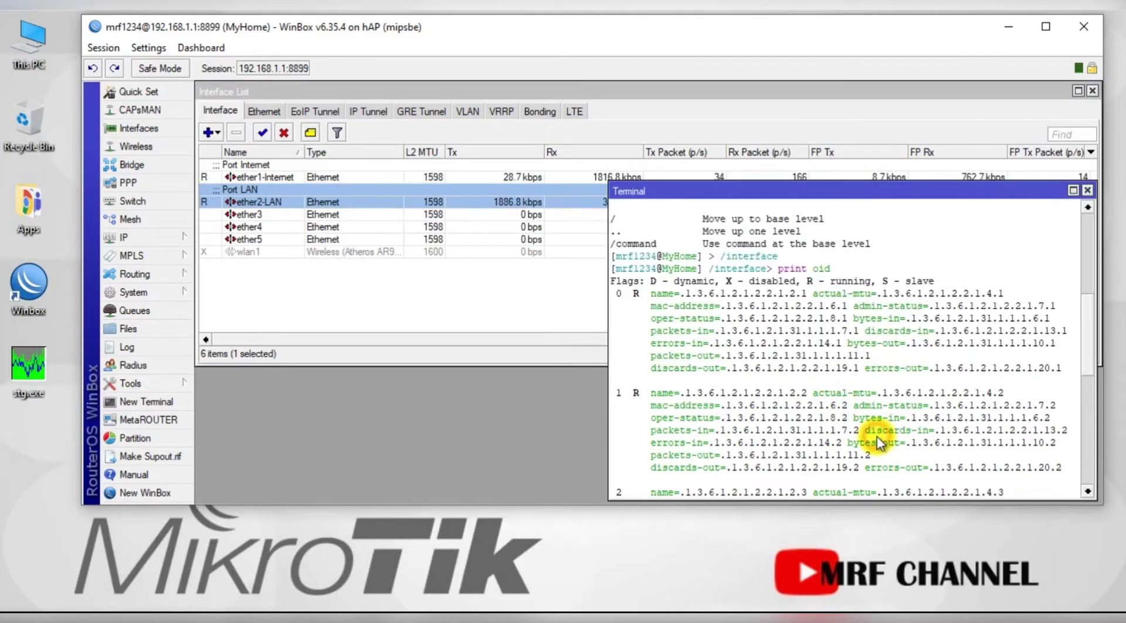
{"action": "scroll", "coordinate": [878, 441], "scroll_direction": "down", "scroll_amount": 7}
{"action": "scroll", "coordinate": [877, 435], "scroll_direction": "down", "scroll_amount": 4}
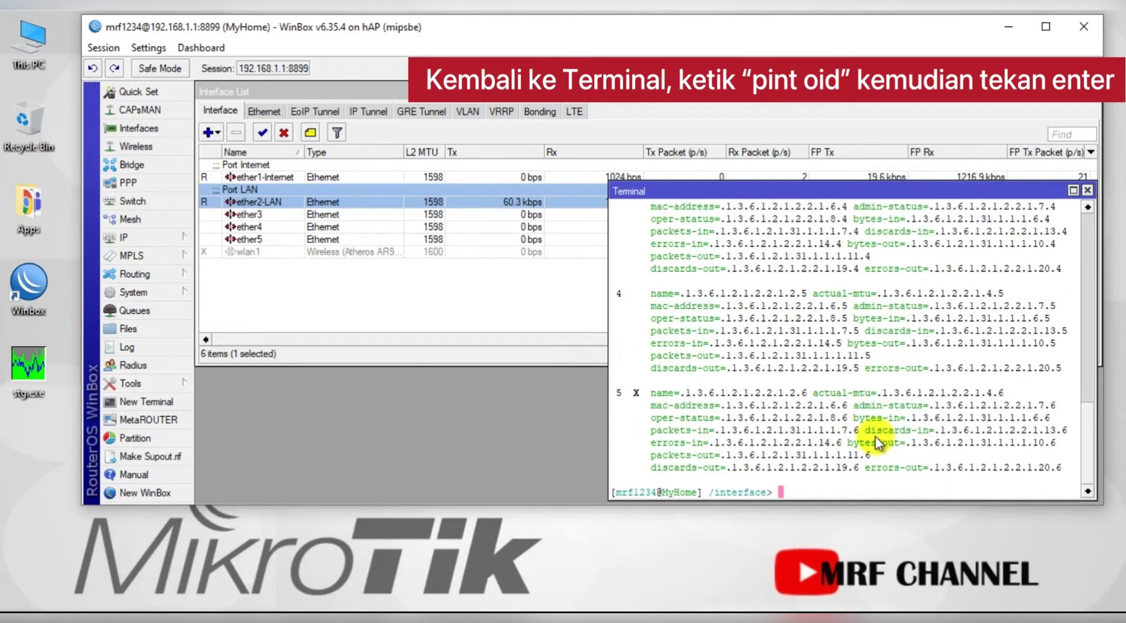
{"action": "type", "text": "r"}
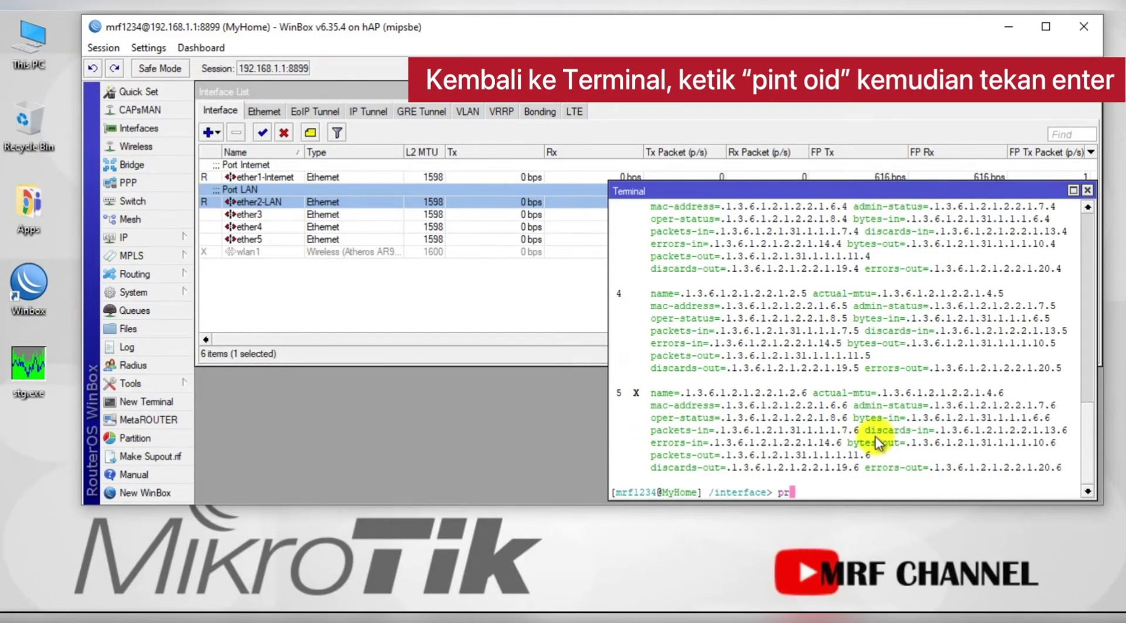
{"action": "type", "text": "int"}
{"action": "type", "text": " oid"}
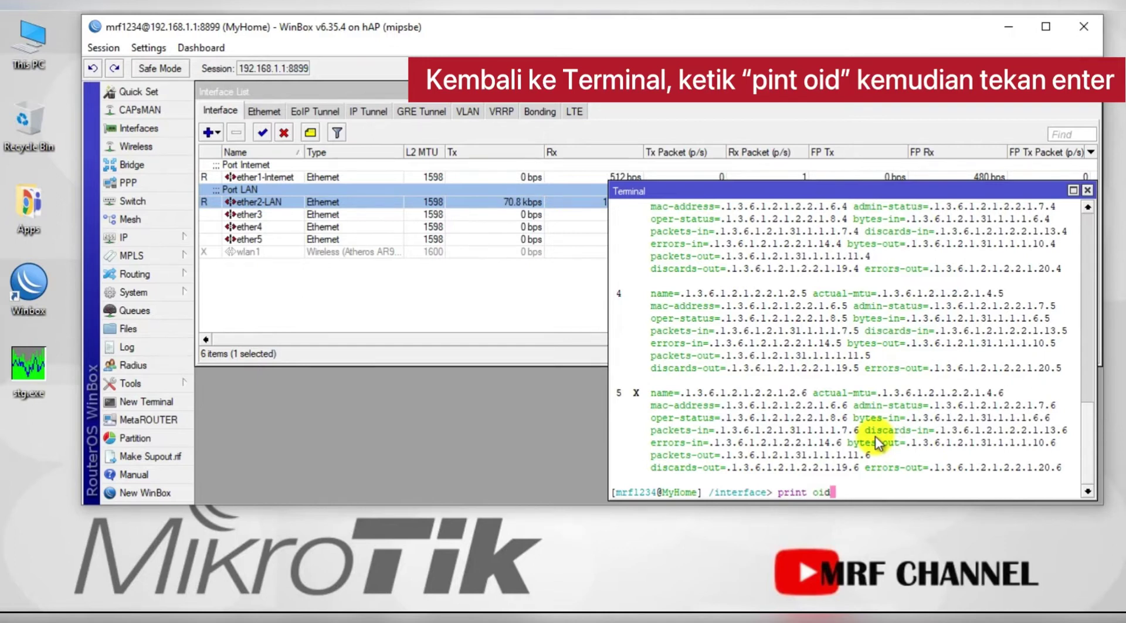
{"action": "key", "text": "Return"}
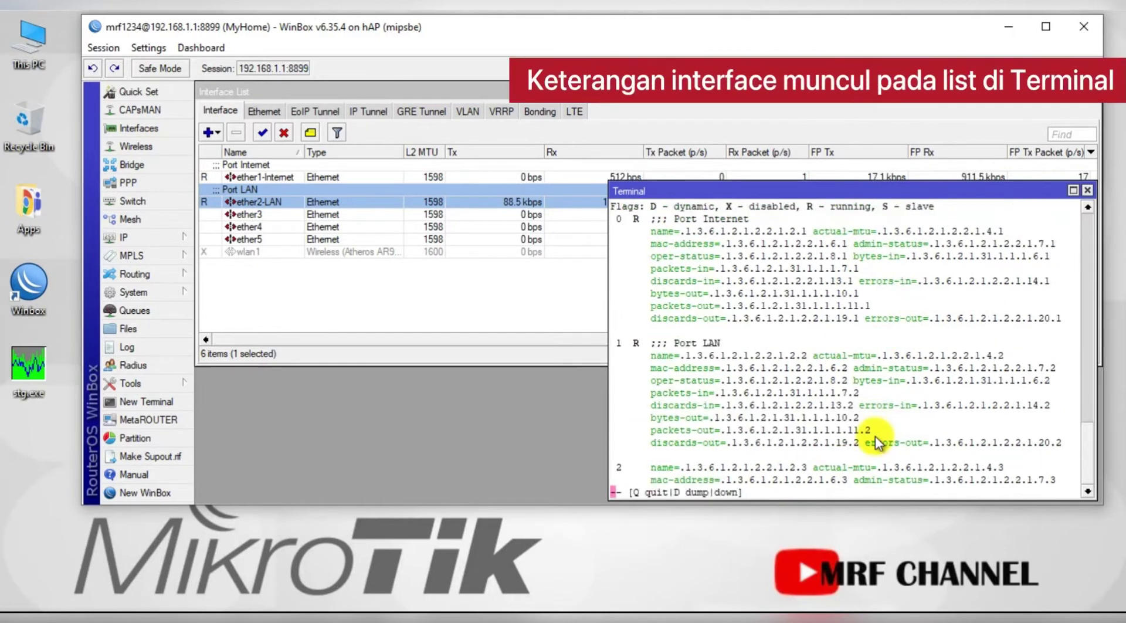
{"action": "scroll", "coordinate": [875, 435], "scroll_direction": "up", "scroll_amount": 2}
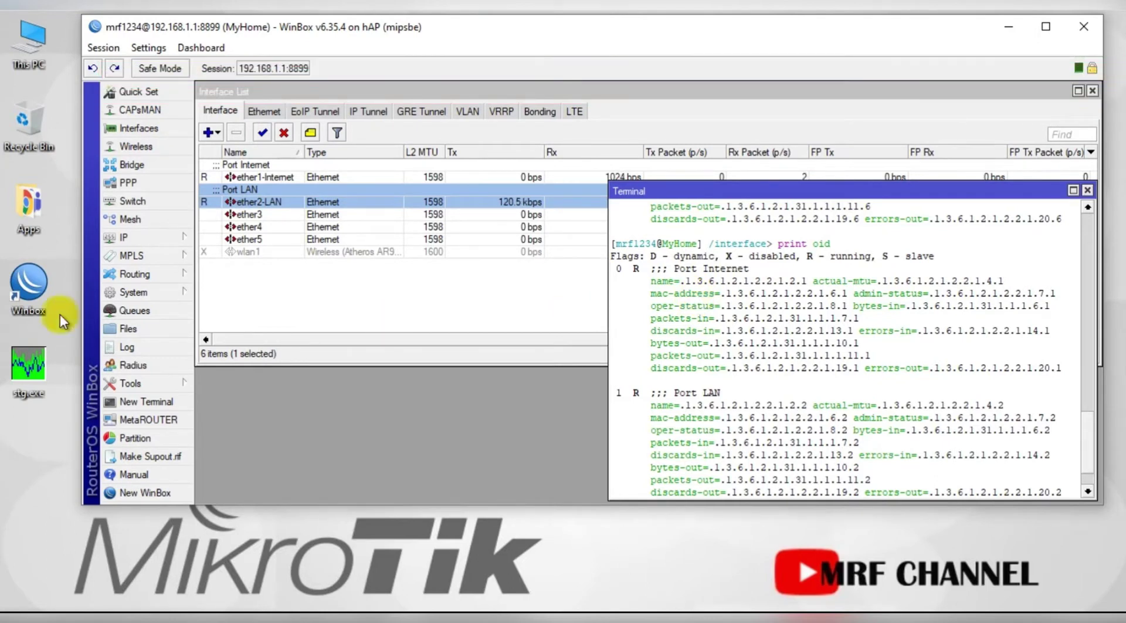
Launch SNMP Traffic Grapher, place its window beside the terminal output and open its graph parameter settings.
{"action": "double_click", "coordinate": [24, 373]}
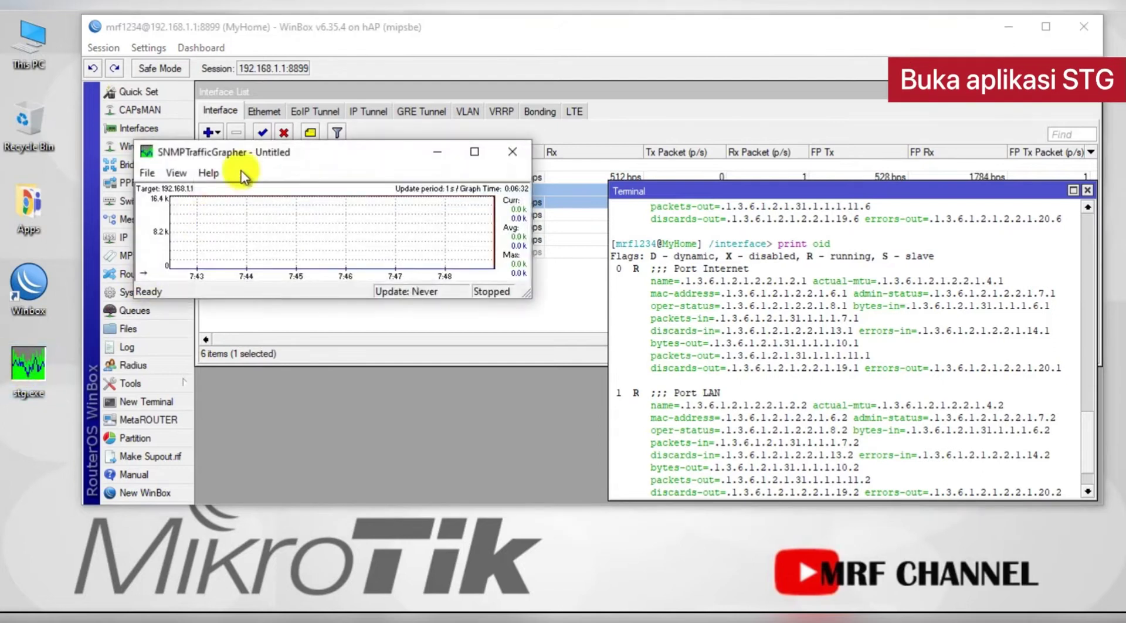
{"action": "left_click_drag", "start_coordinate": [286, 154], "coordinate": [357, 346]}
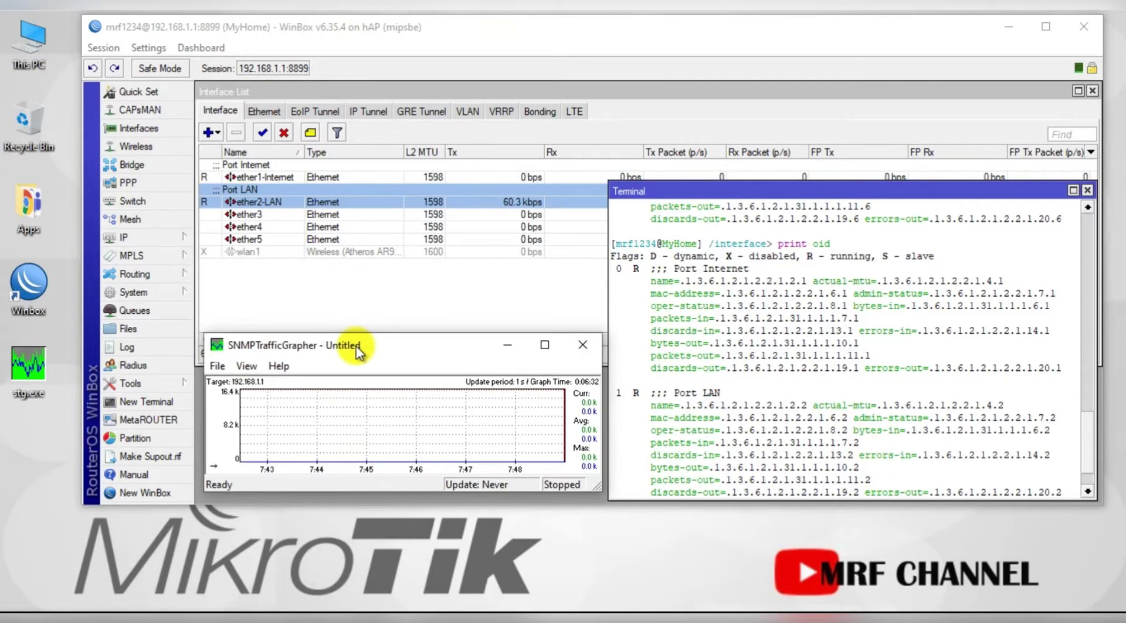
{"action": "left_click_drag", "start_coordinate": [356, 347], "coordinate": [352, 283]}
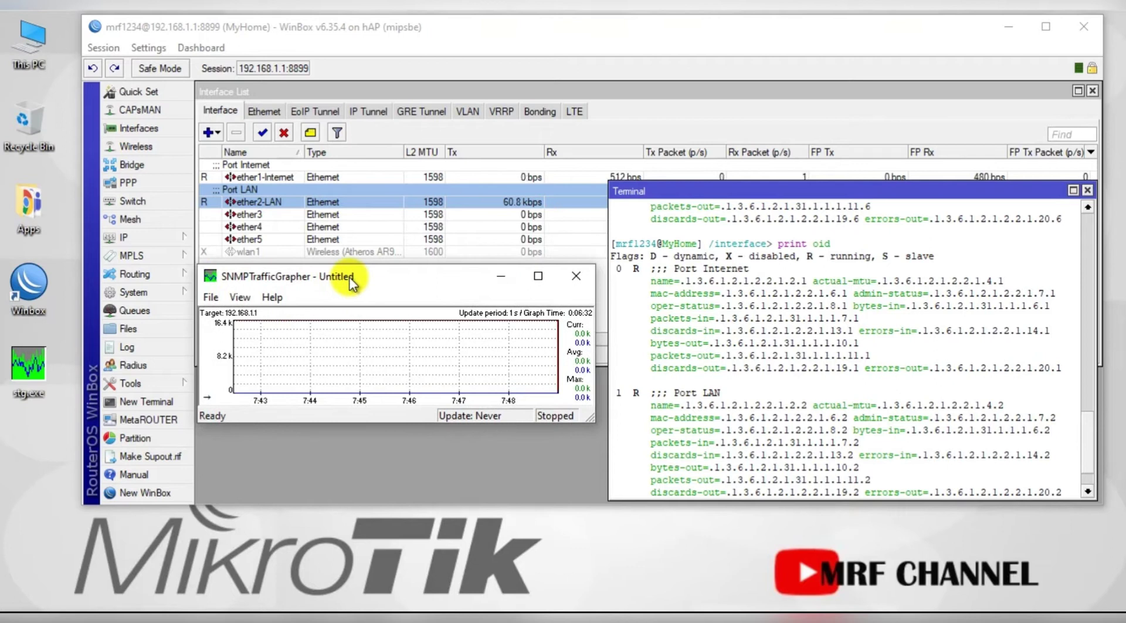
{"action": "left_click", "coordinate": [238, 297]}
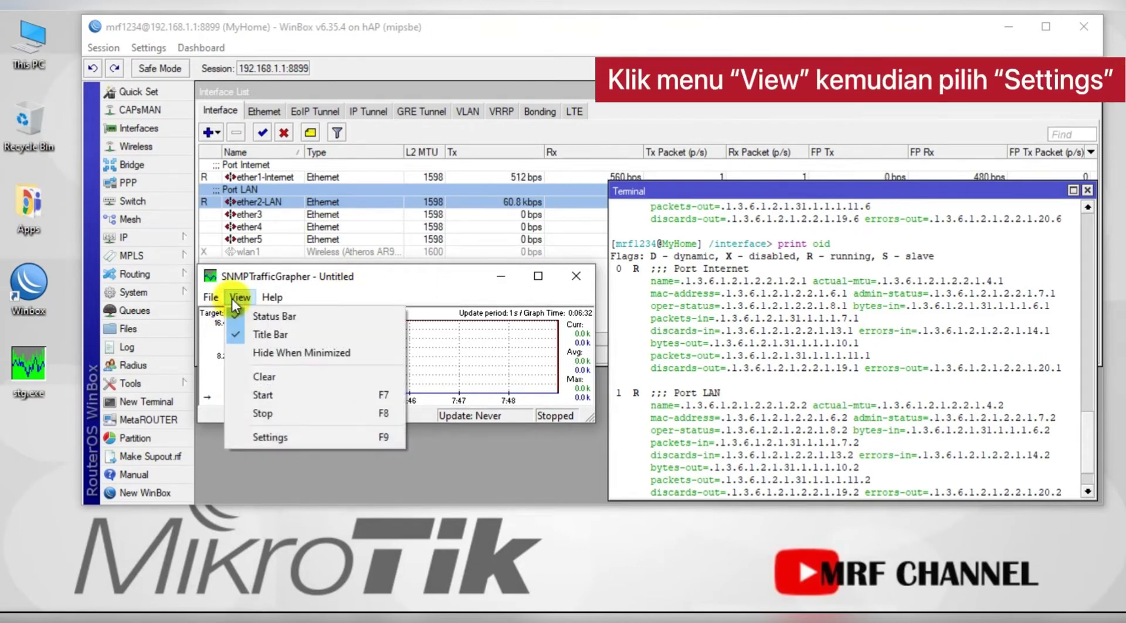
{"action": "left_click", "coordinate": [290, 437]}
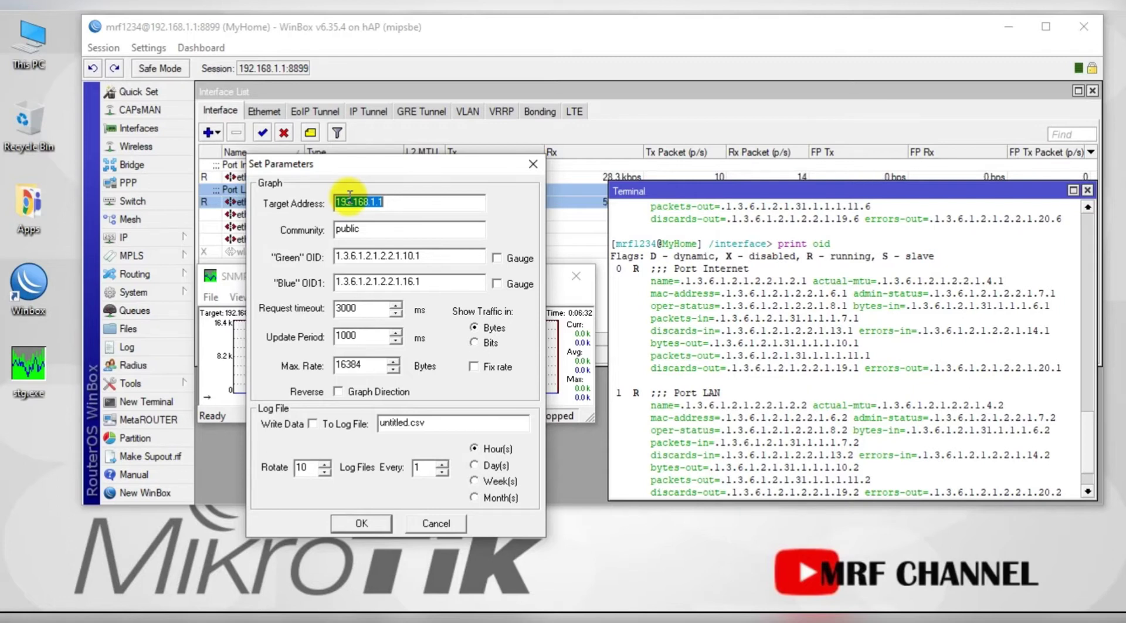
Open the router's IP address list in WinBox, widen its Address column to read ether1-Internet's full address, and return to the graph parameters.
{"action": "left_click", "coordinate": [179, 241]}
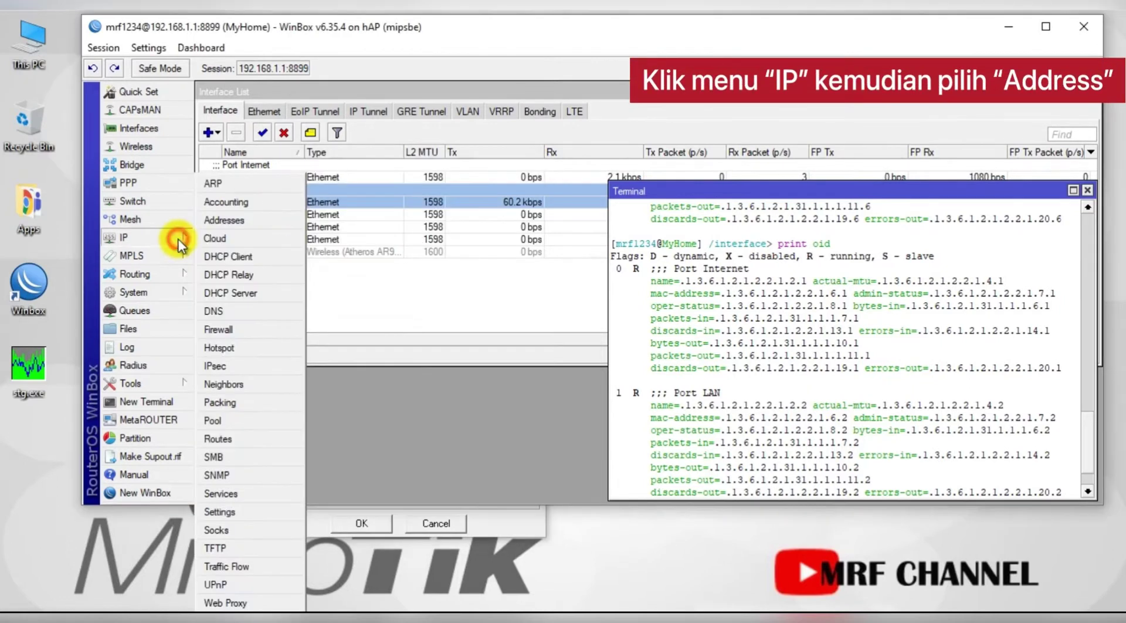
{"action": "left_click", "coordinate": [226, 221]}
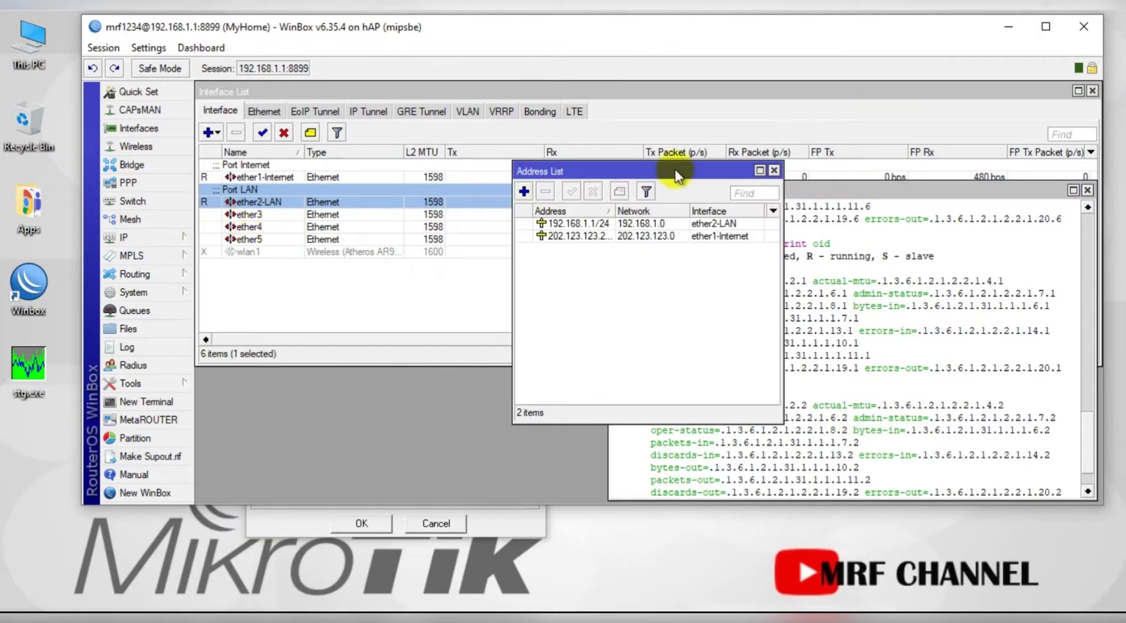
{"action": "left_click_drag", "start_coordinate": [675, 175], "coordinate": [993, 90]}
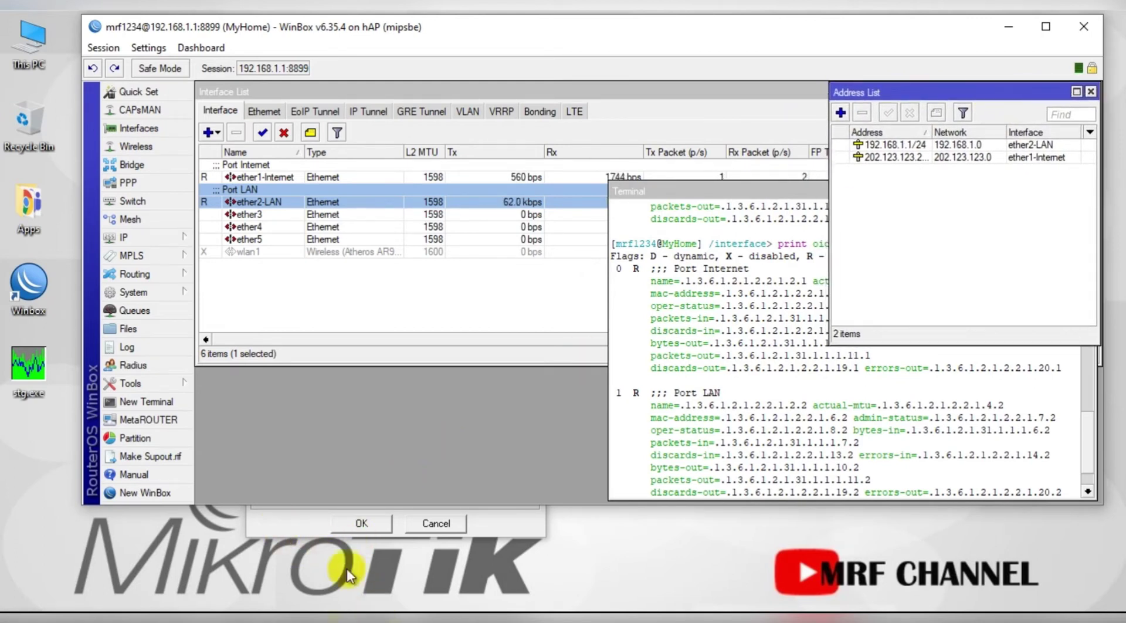
{"action": "left_click", "coordinate": [292, 520]}
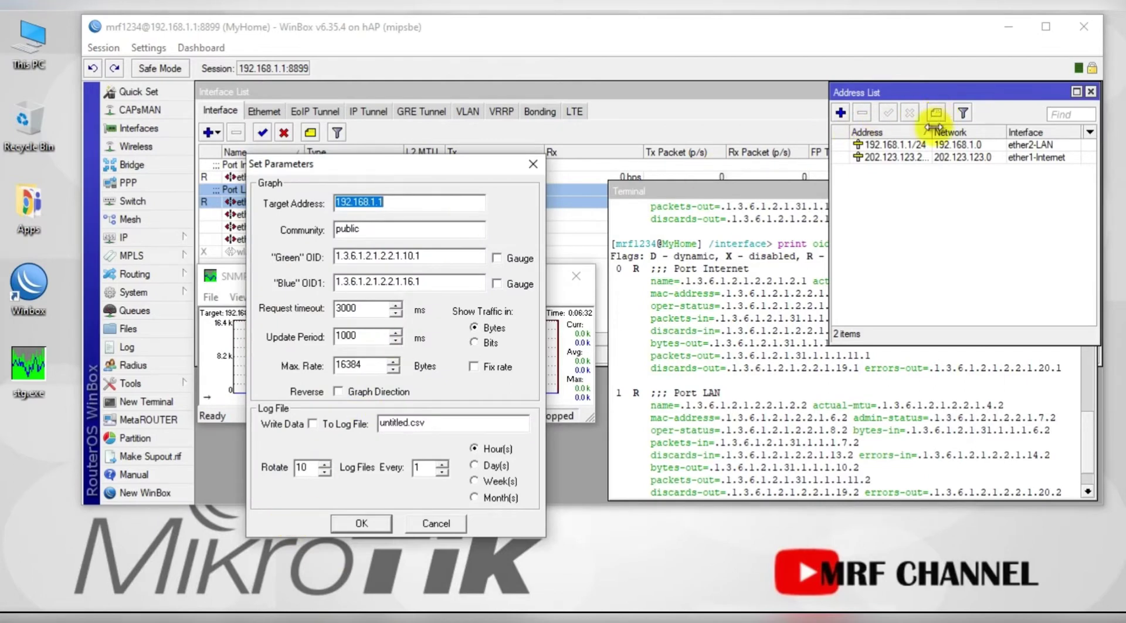
{"action": "left_click_drag", "start_coordinate": [931, 132], "coordinate": [936, 132]}
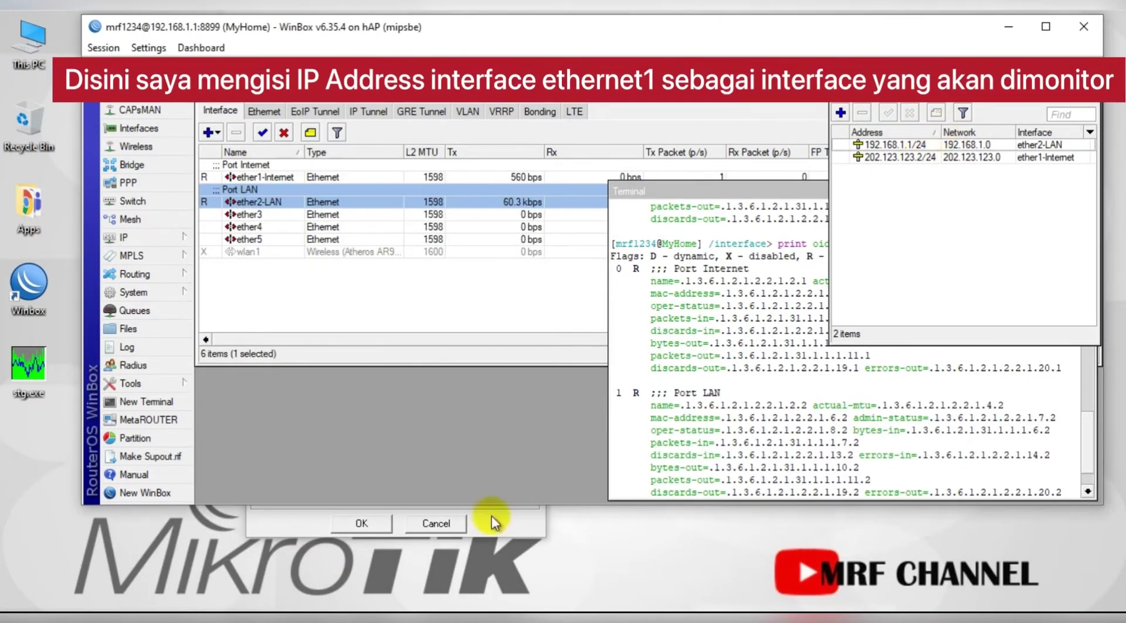
{"action": "left_click", "coordinate": [314, 519]}
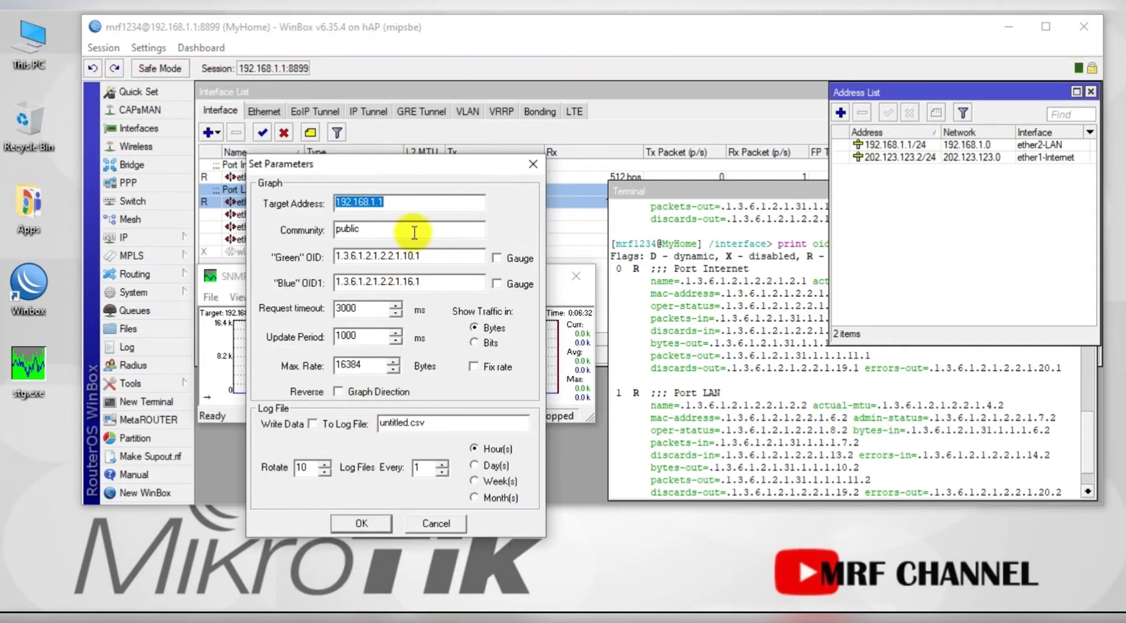
Set the graph's target address to ether1-Internet's IP address, 202.123.123.2.
{"action": "type", "text": "202"}
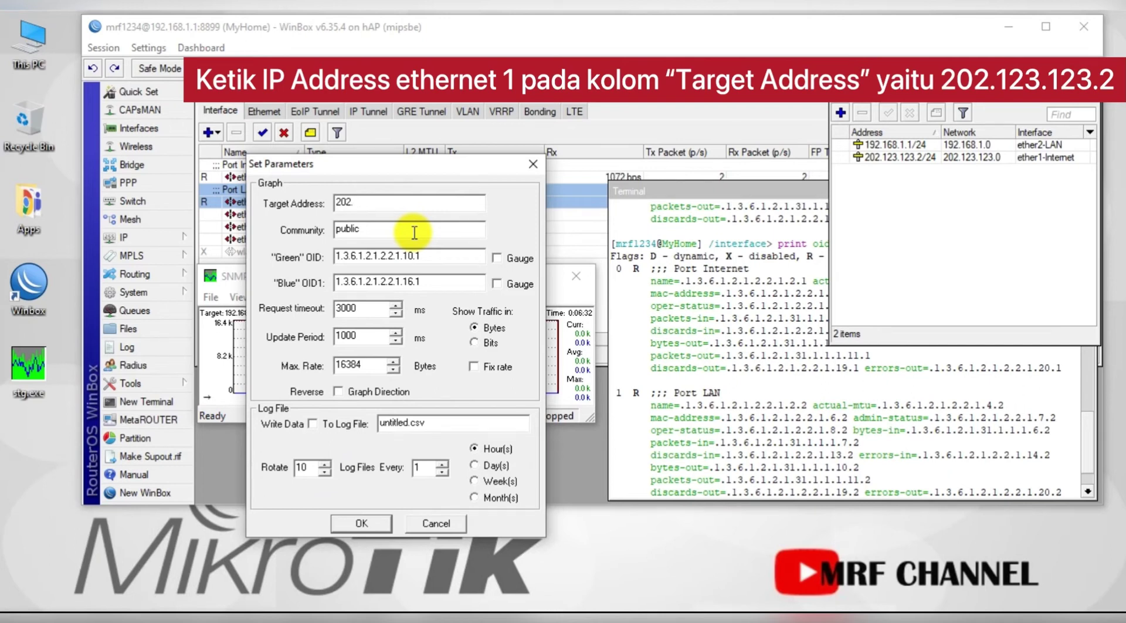
{"action": "type", "text": ".123.12"}
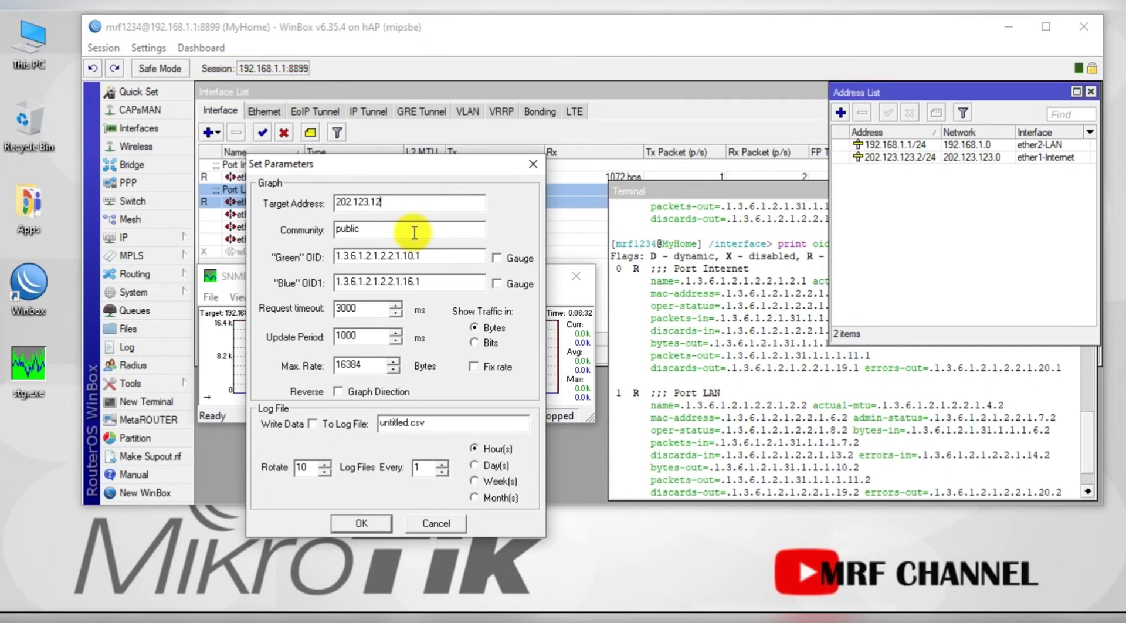
{"action": "type", "text": "3."}
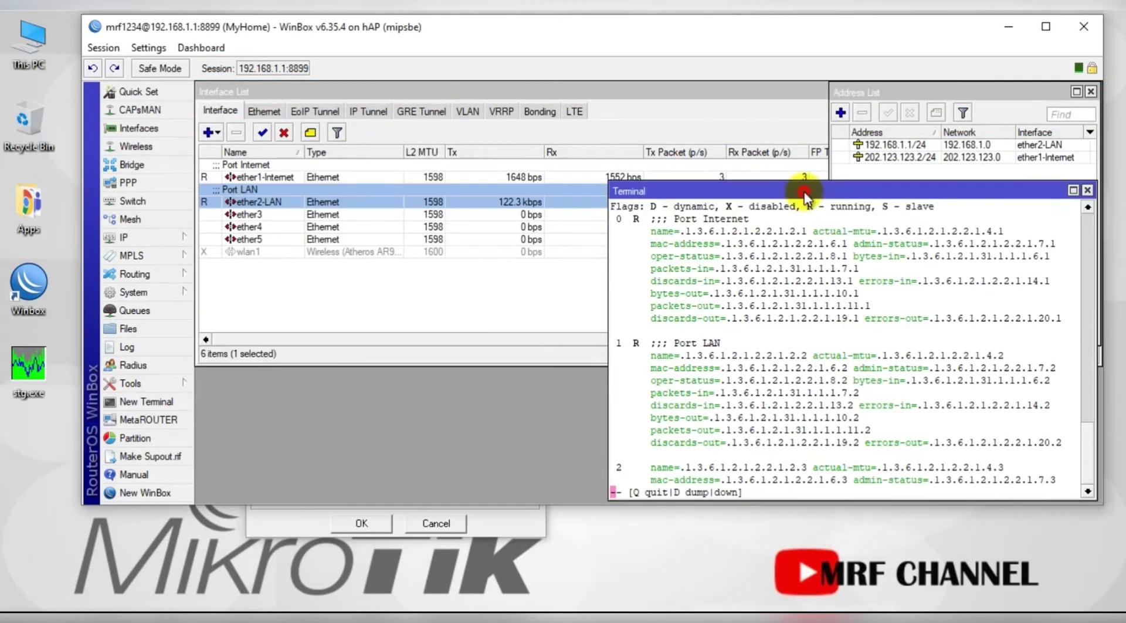
Copy Port Internet's bytes-in OID from the WinBox terminal into the Green OID without its leading dot, as 1.3.6.1.2.1.31.1.1.1.6.1.
{"action": "left_click", "coordinate": [804, 192]}
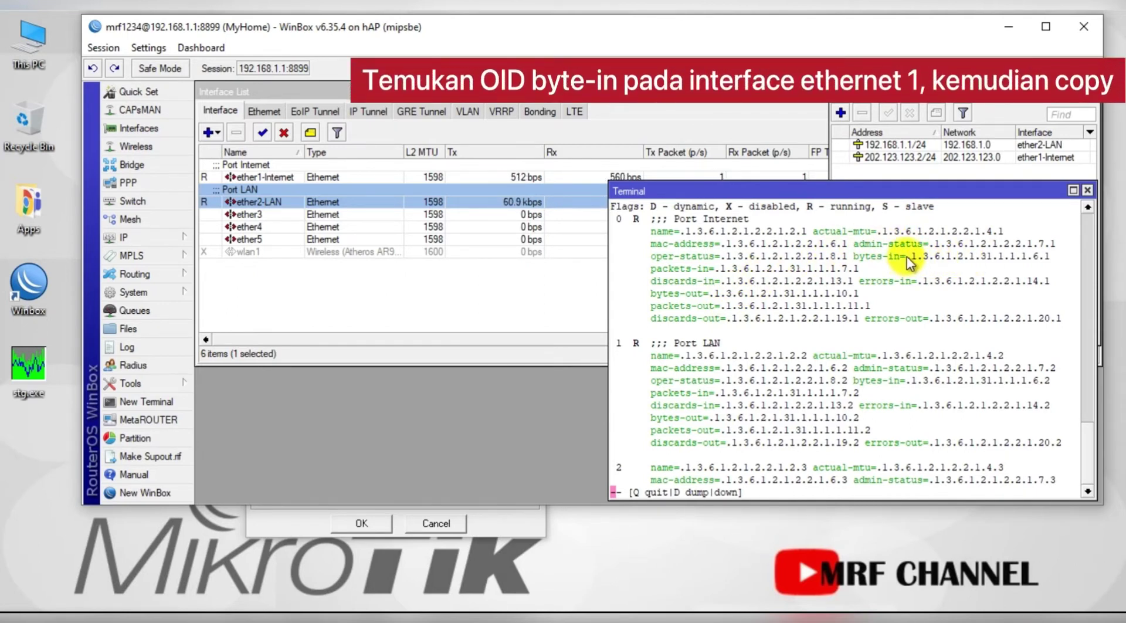
{"action": "left_click_drag", "start_coordinate": [907, 255], "coordinate": [1049, 256]}
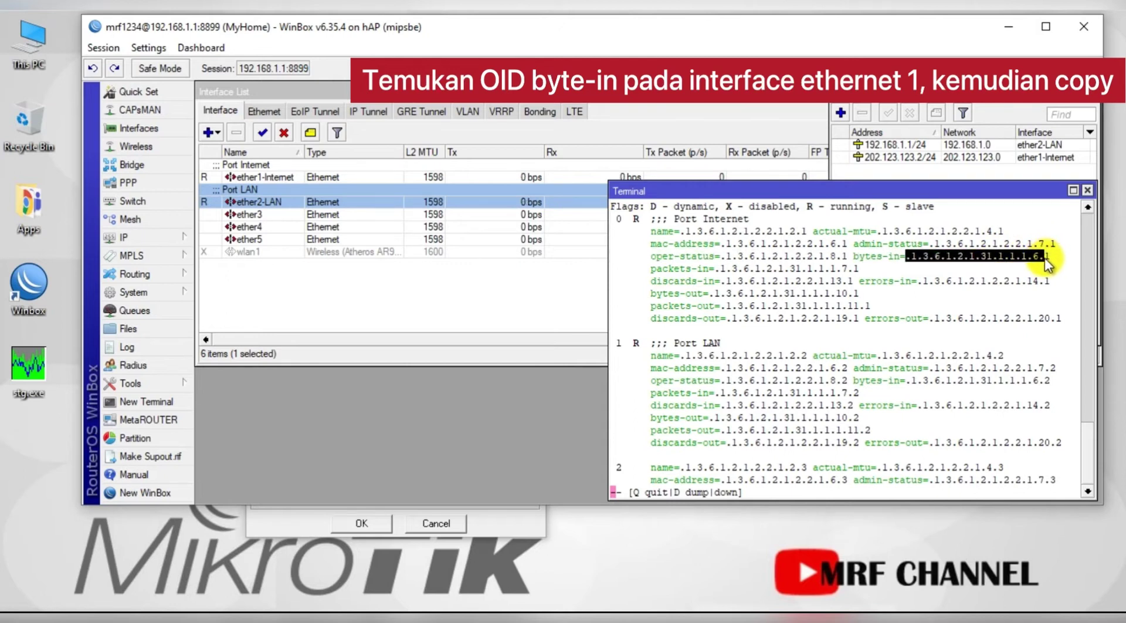
{"action": "left_click", "coordinate": [1048, 263]}
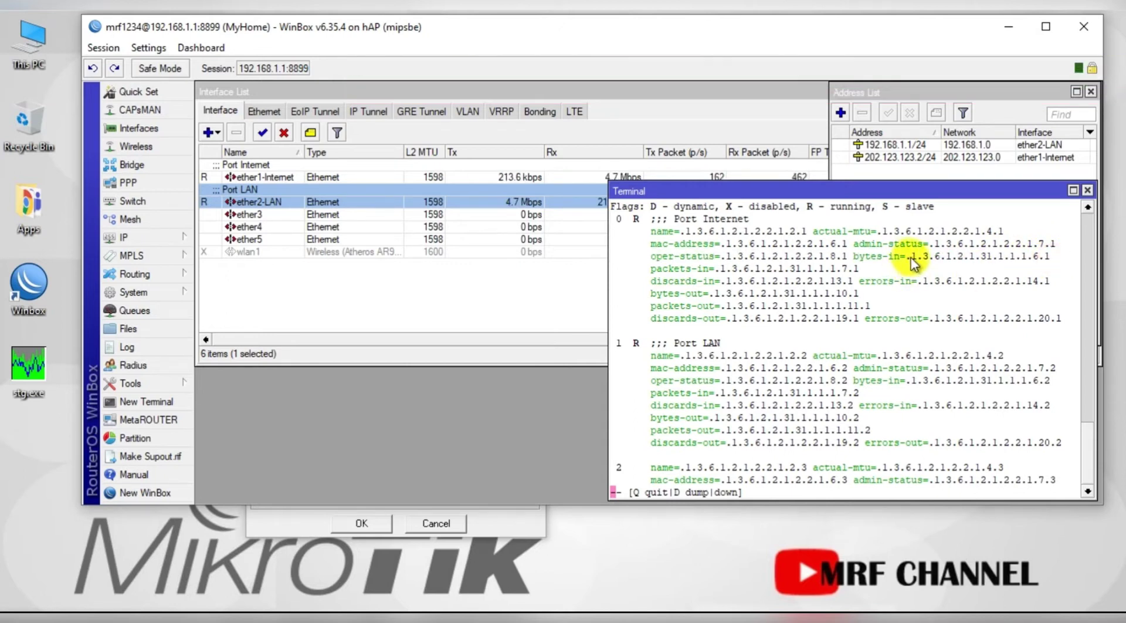
{"action": "left_click_drag", "start_coordinate": [908, 257], "coordinate": [1051, 258]}
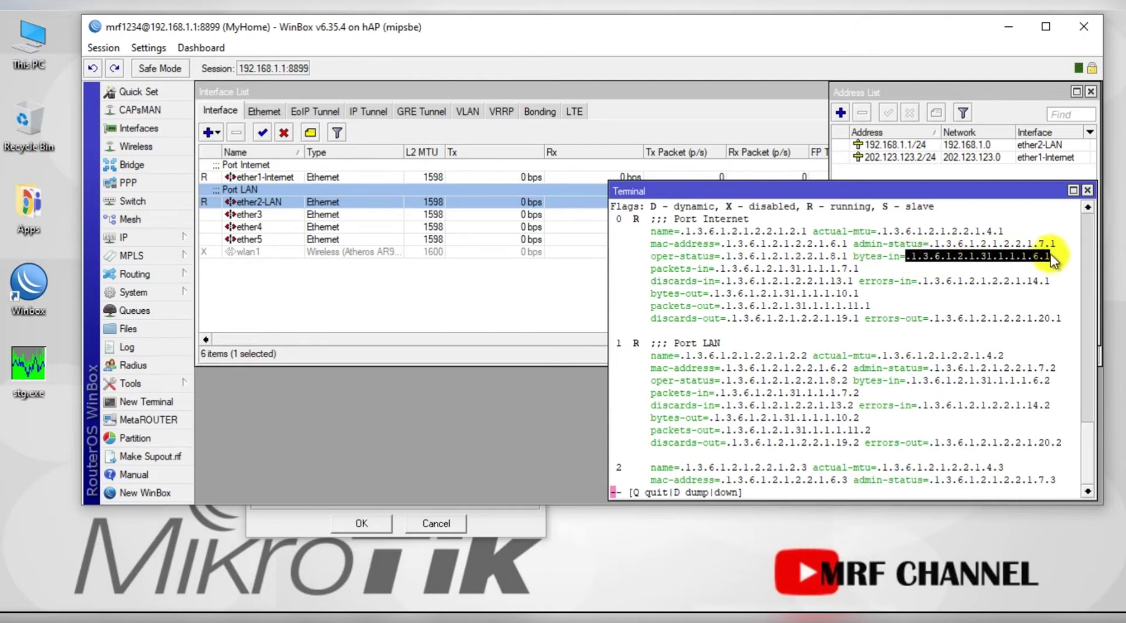
{"action": "left_click", "coordinate": [315, 526]}
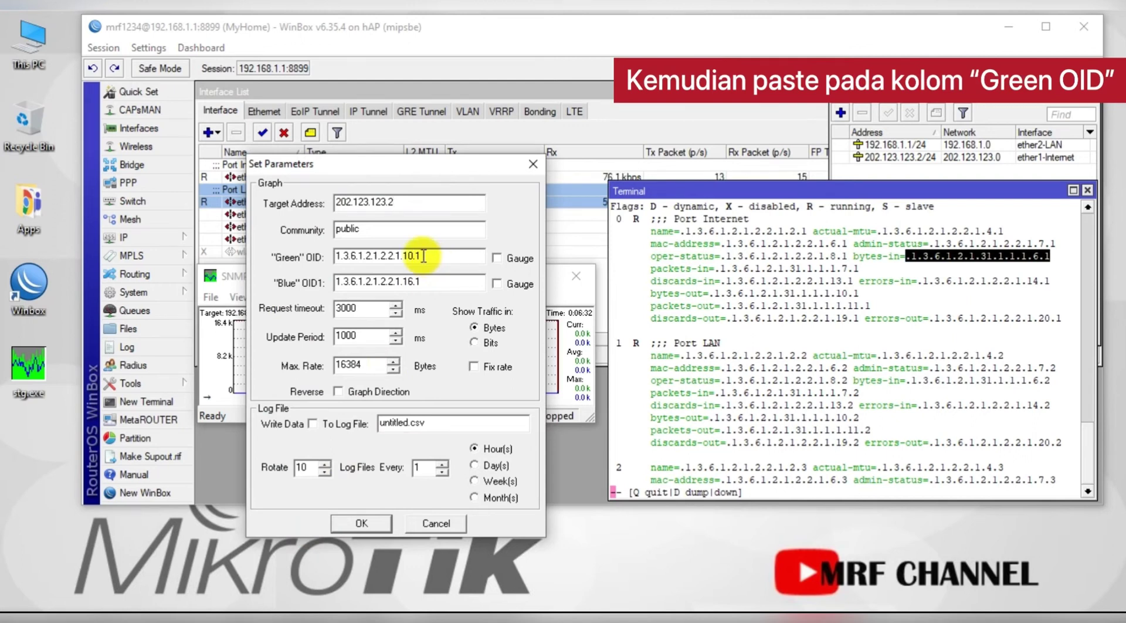
{"action": "left_click_drag", "start_coordinate": [417, 252], "coordinate": [307, 264]}
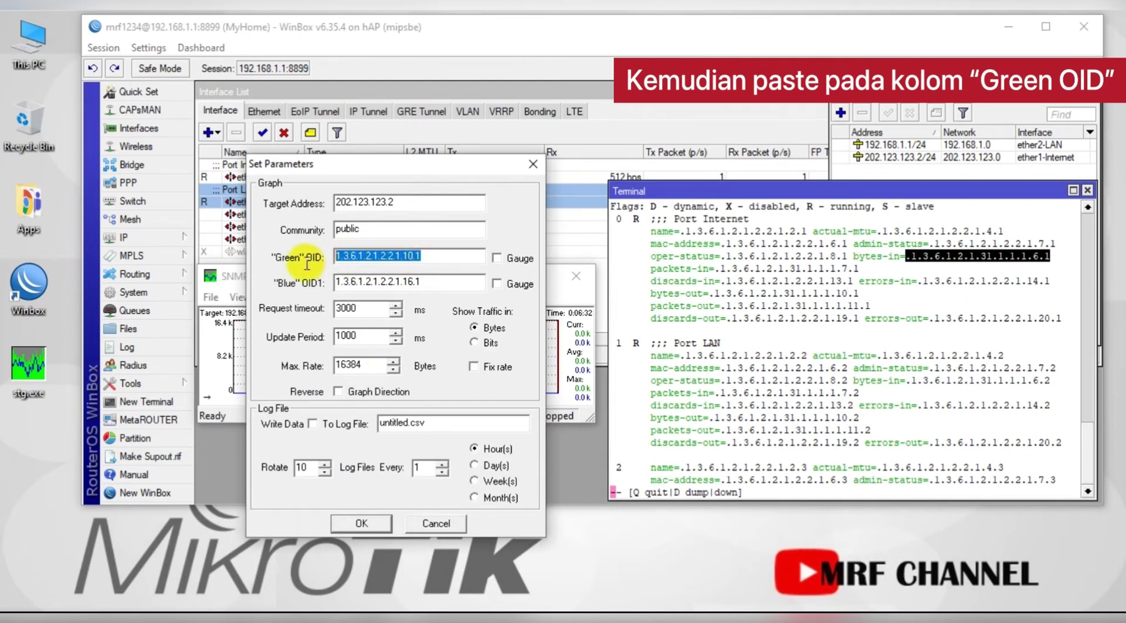
{"action": "type", "text": ".1.3.6.1.2.1.31.1.1.1.6.1"}
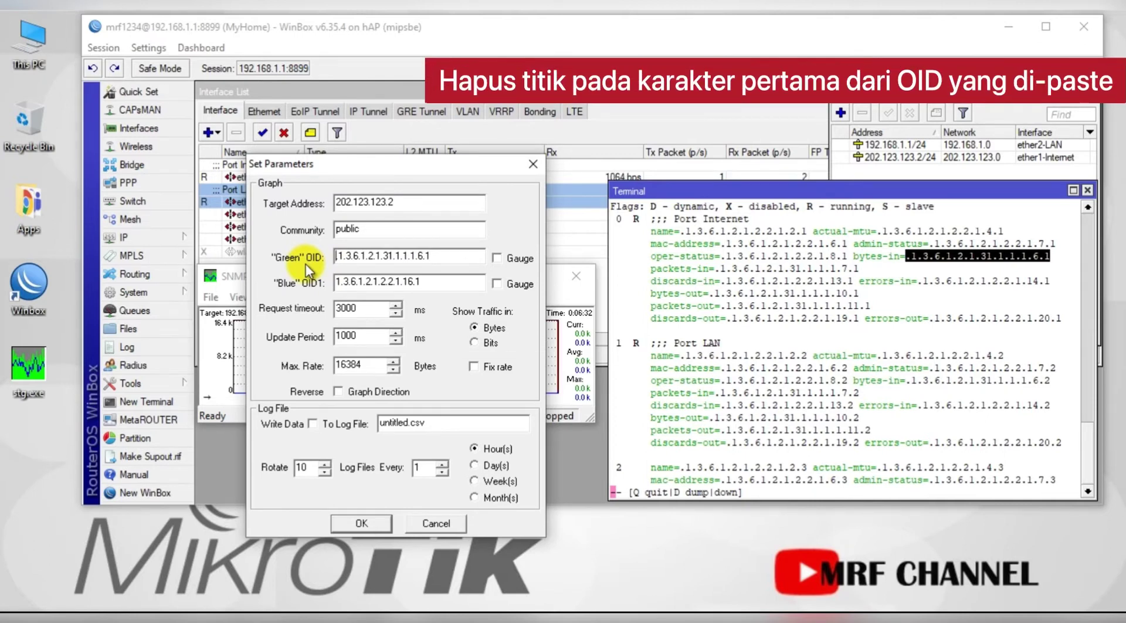
{"action": "key", "text": "Delete"}
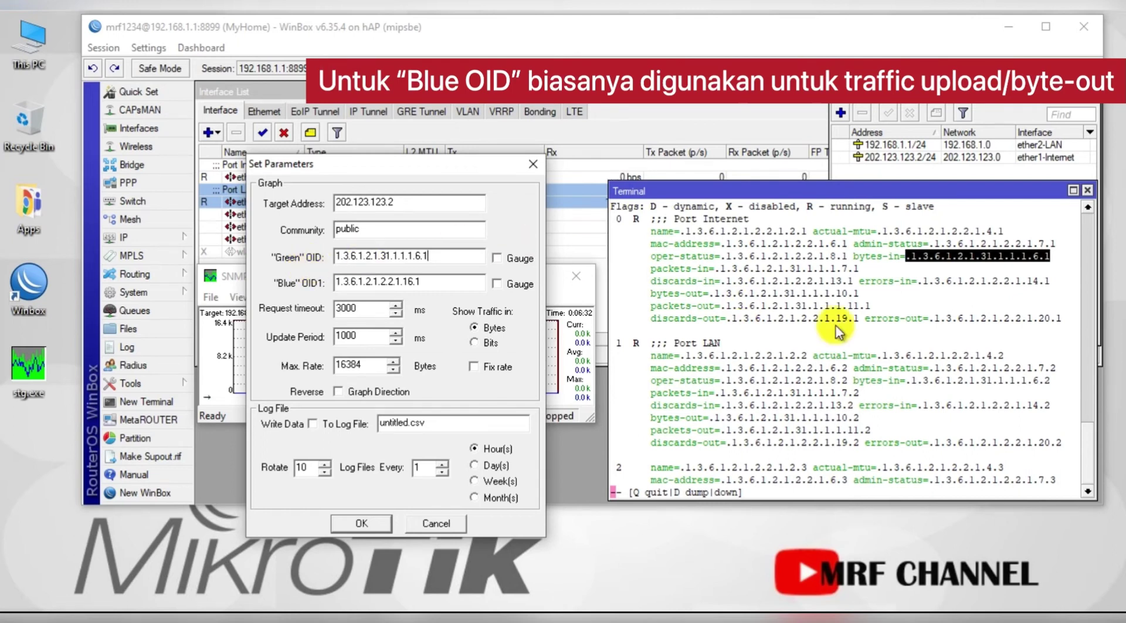
Copy Port Internet's bytes-out OID from the WinBox terminal without its leading dot into the Blue OID, as 1.3.6.1.2.1.31.1.1.1.10.1.
{"action": "left_click", "coordinate": [729, 307]}
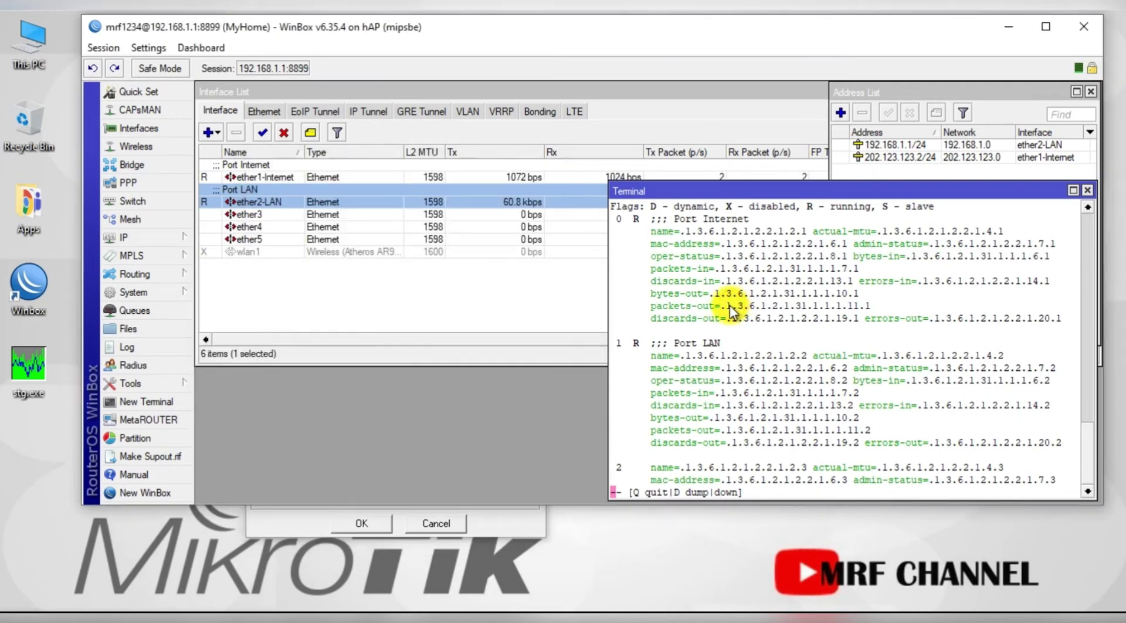
{"action": "left_click_drag", "start_coordinate": [727, 306], "coordinate": [874, 306]}
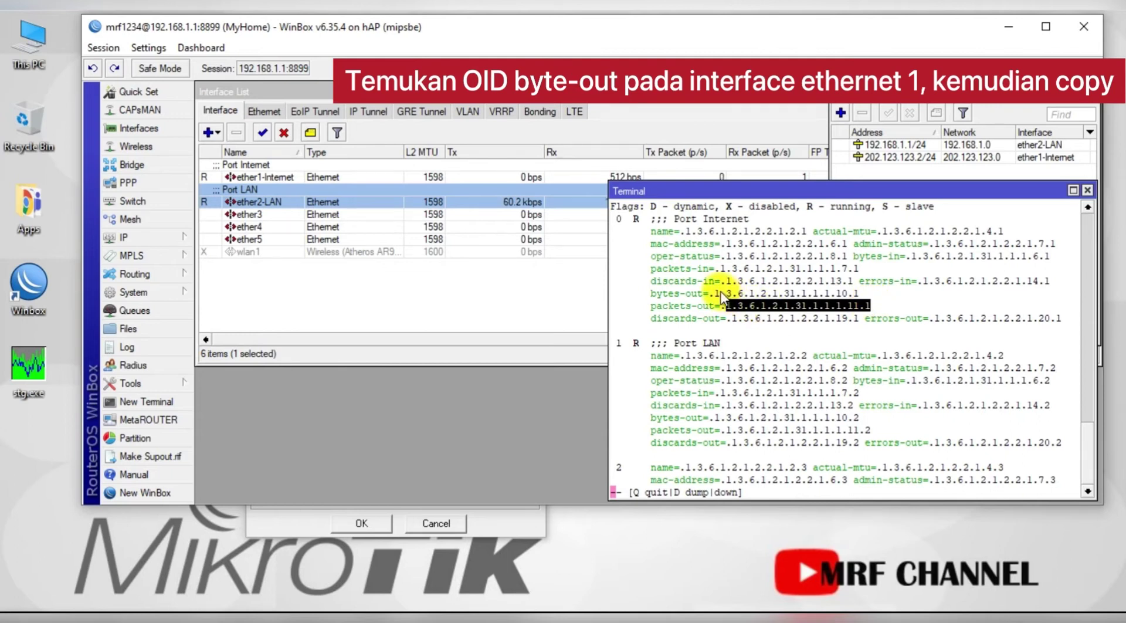
{"action": "left_click_drag", "start_coordinate": [716, 294], "coordinate": [859, 294]}
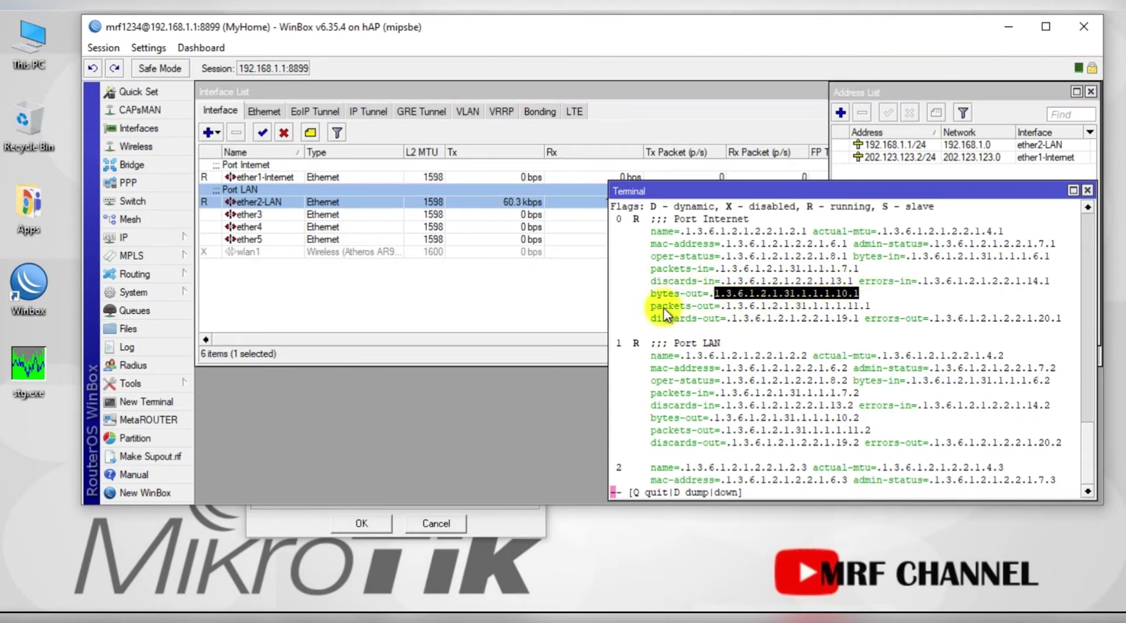
{"action": "right_click", "coordinate": [782, 293]}
{"action": "left_click", "coordinate": [833, 306]}
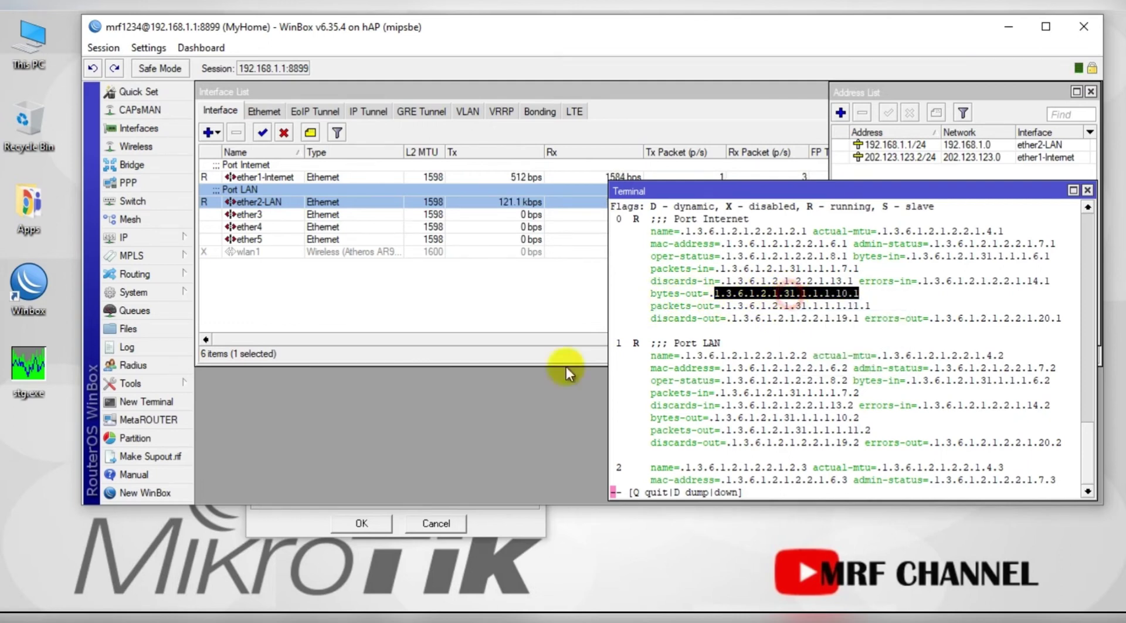
{"action": "left_click", "coordinate": [308, 526]}
{"action": "left_click_drag", "start_coordinate": [433, 284], "coordinate": [338, 273]}
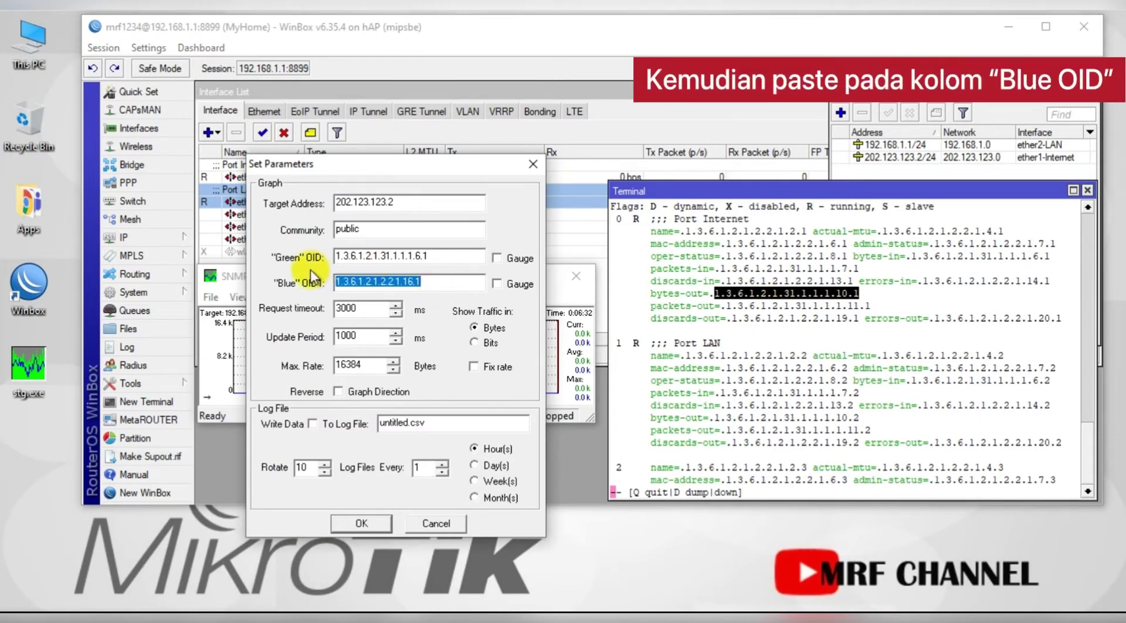
{"action": "key", "text": "ctrl+v"}
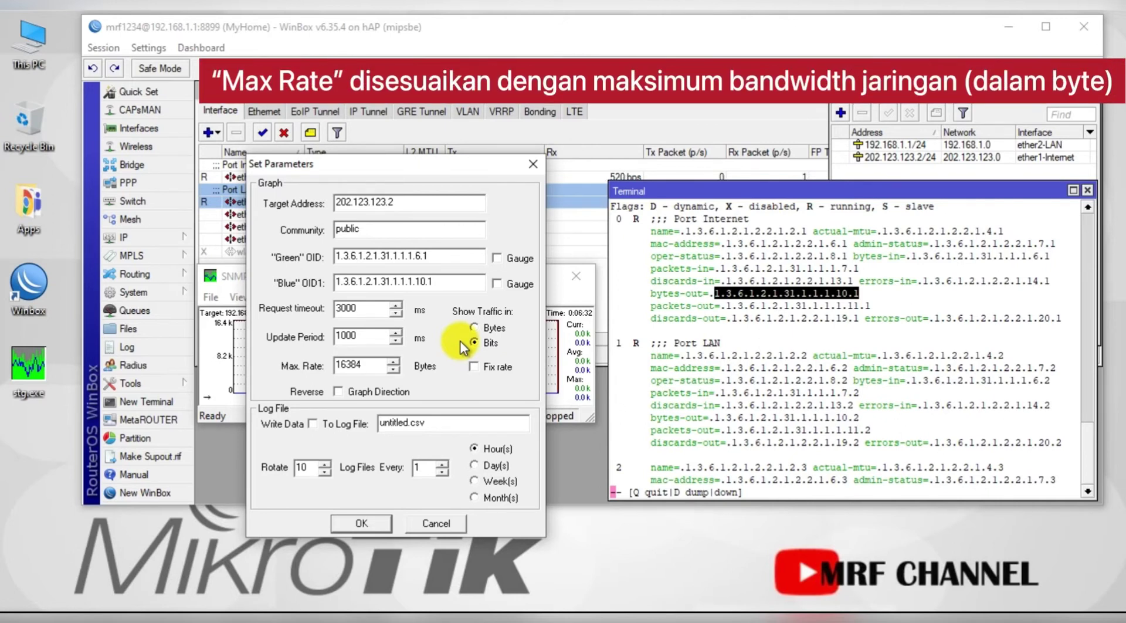
Show the traffic in bits, set the maximum rate to 10000 bytes and apply the graph parameters.
{"action": "double_click", "coordinate": [369, 367]}
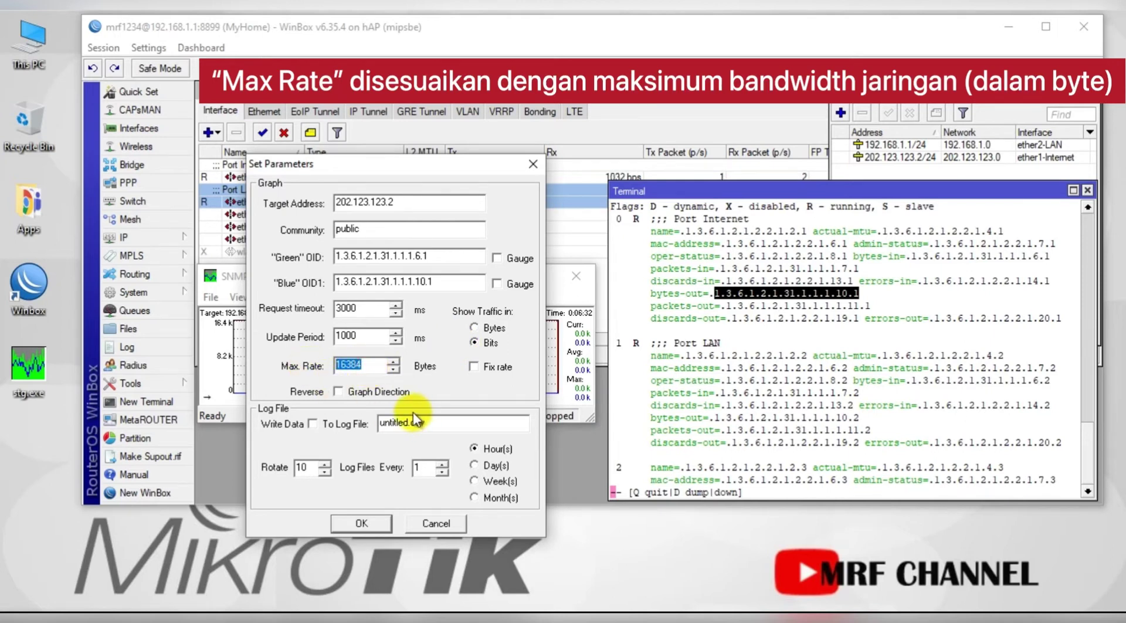
{"action": "type", "text": "1000"}
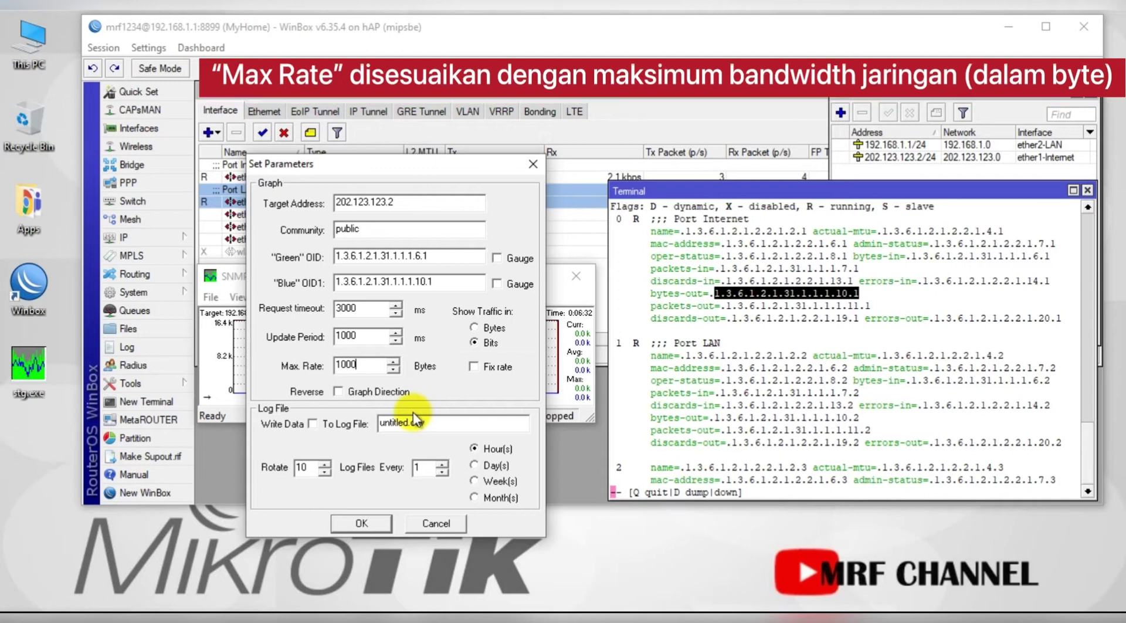
{"action": "type", "text": "0"}
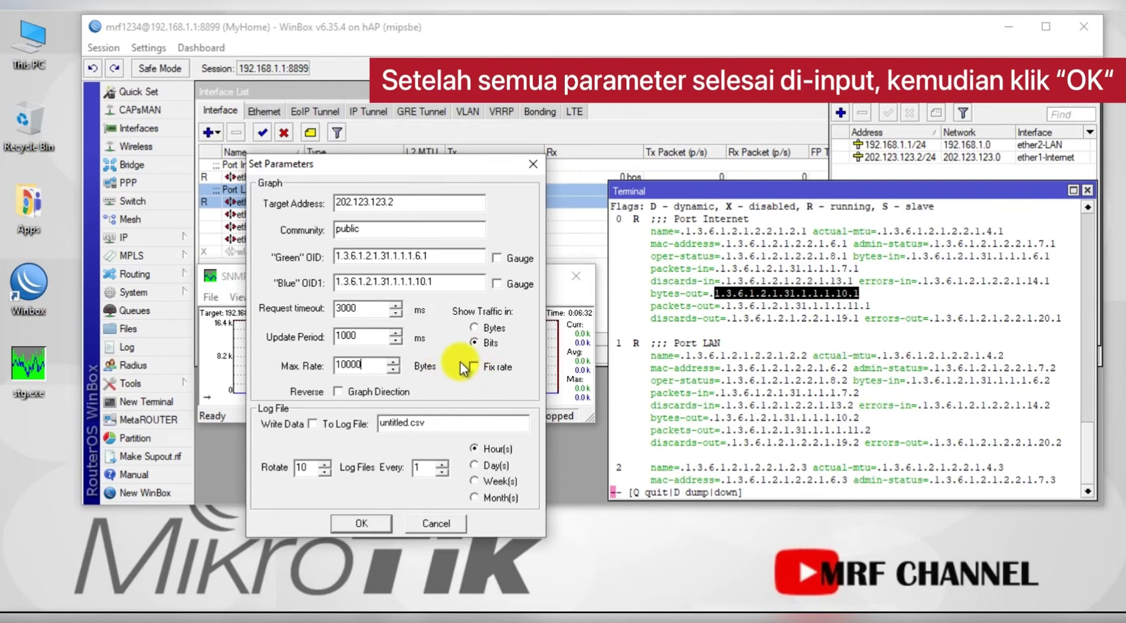
{"action": "left_click", "coordinate": [361, 523]}
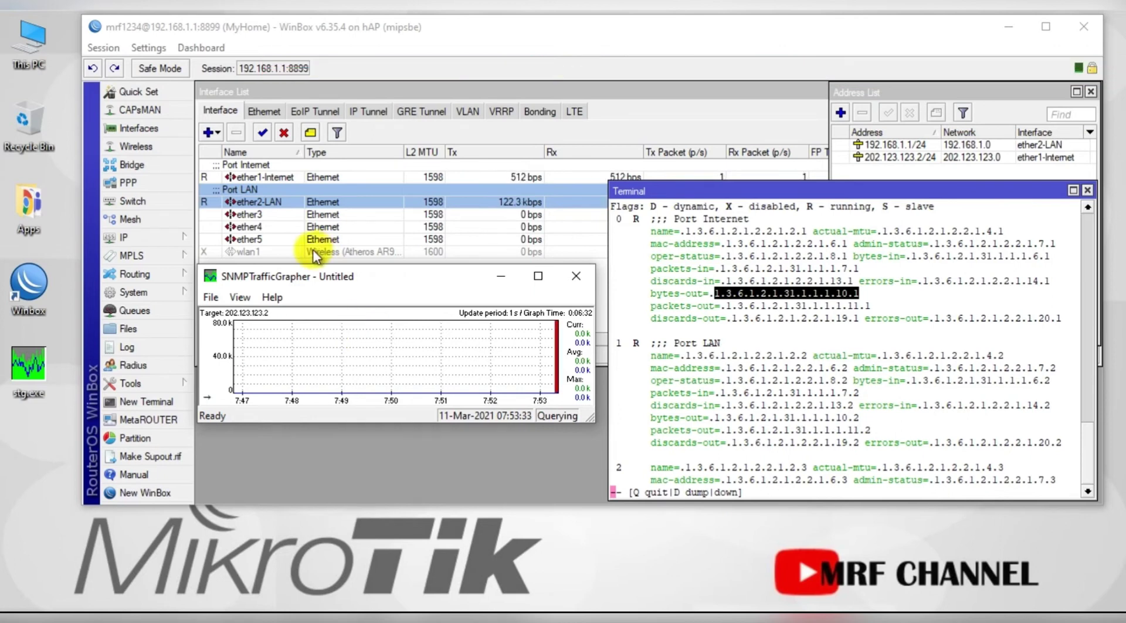
Reopen the graph parameters, and enable SNMP with trap version 2 in the router's SNMP settings in WinBox.
{"action": "left_click", "coordinate": [240, 296]}
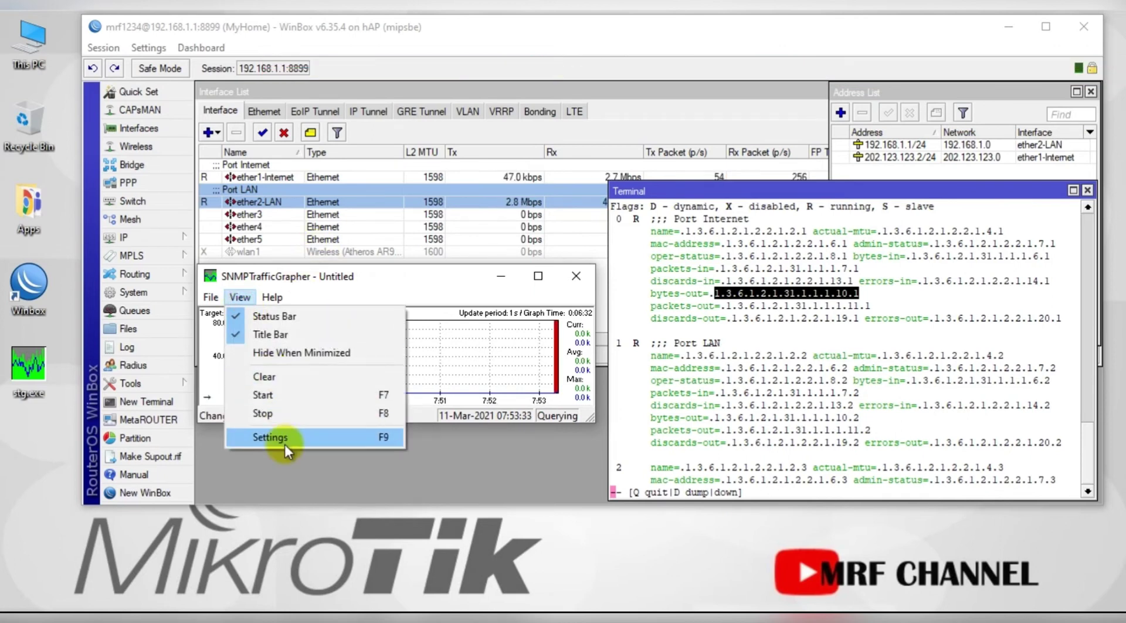
{"action": "left_click", "coordinate": [284, 443]}
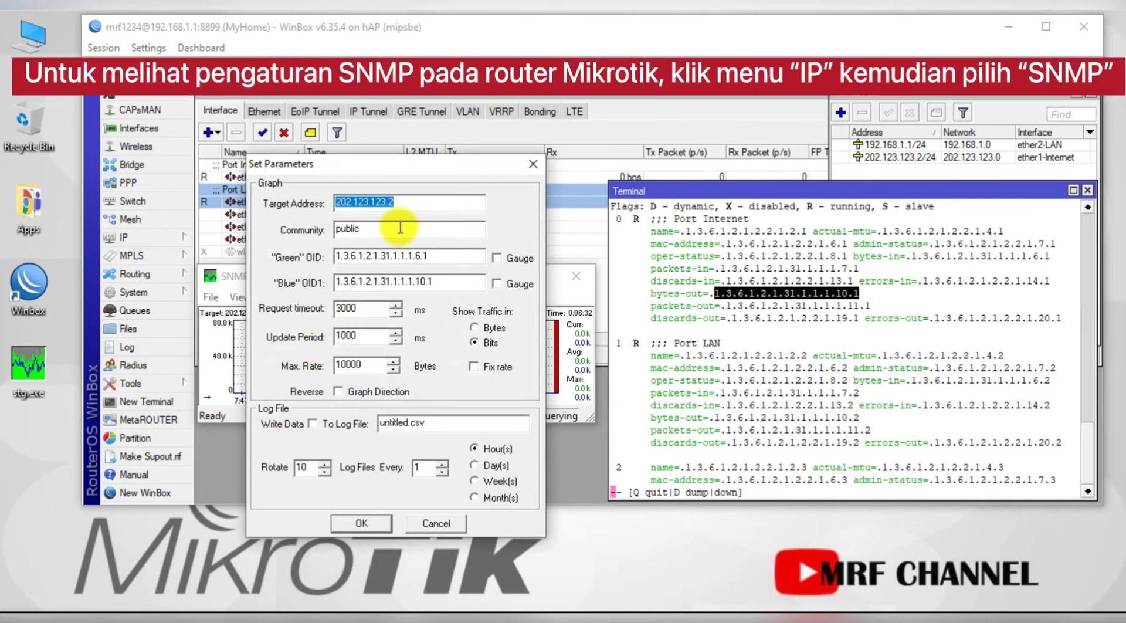
{"action": "left_click", "coordinate": [163, 237]}
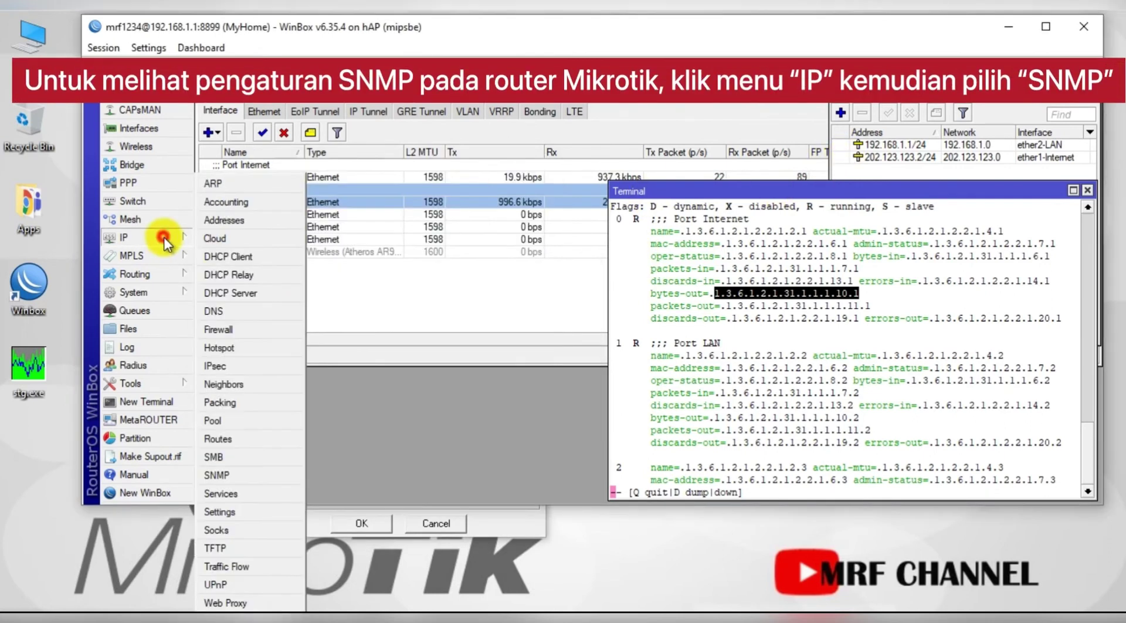
{"action": "left_click", "coordinate": [221, 474]}
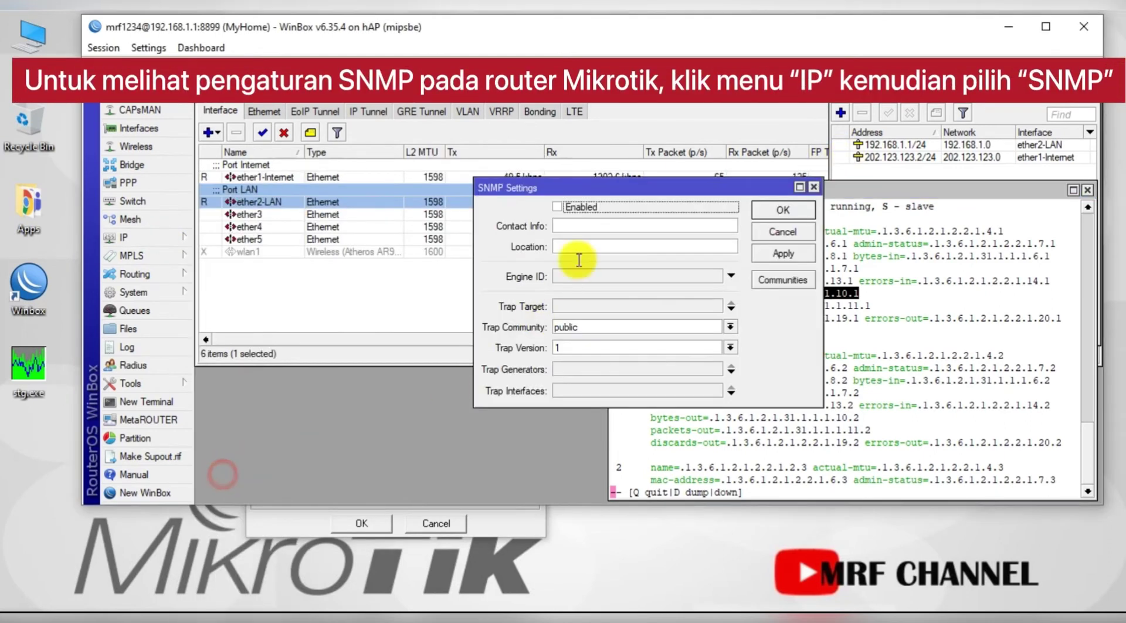
{"action": "left_click_drag", "start_coordinate": [645, 187], "coordinate": [892, 223]}
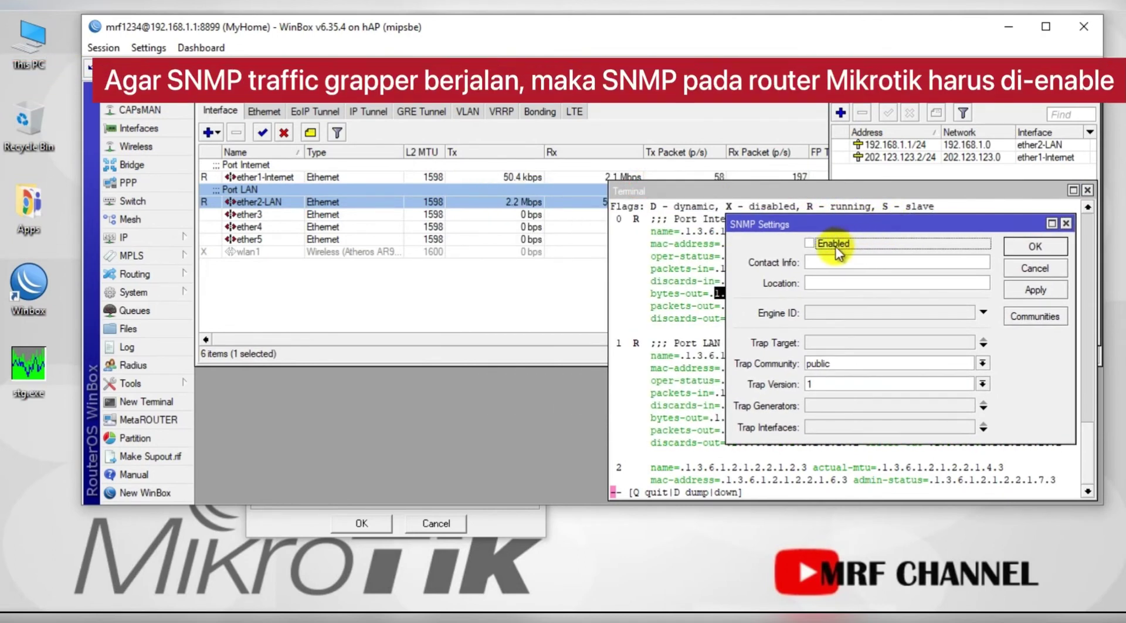
{"action": "left_click", "coordinate": [811, 243]}
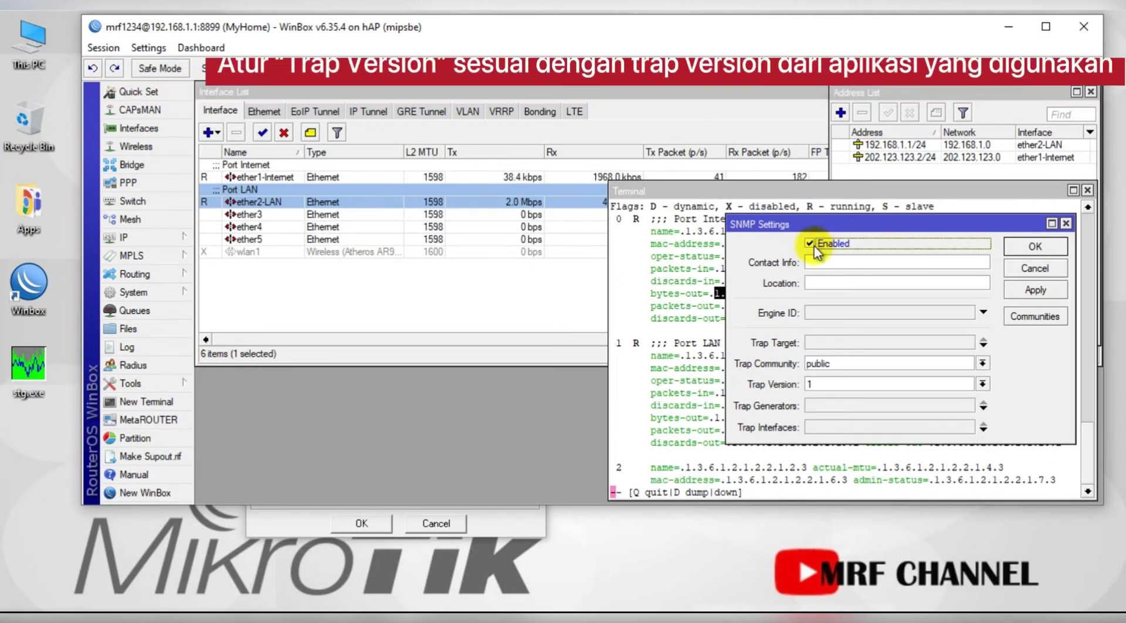
{"action": "left_click", "coordinate": [982, 383]}
{"action": "left_click", "coordinate": [916, 408]}
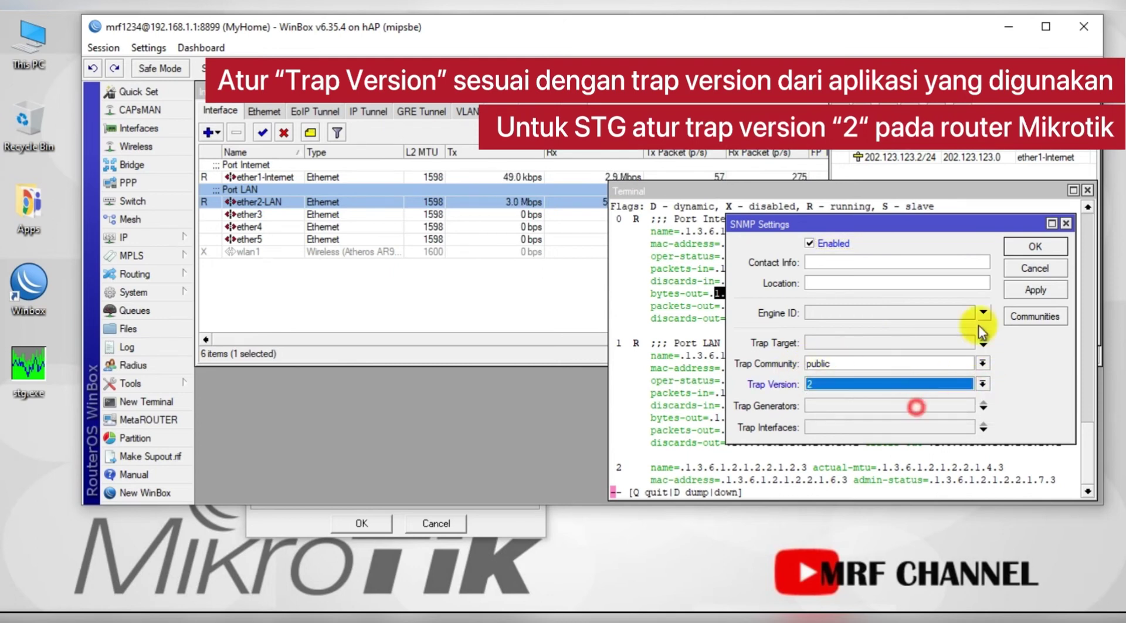
{"action": "left_click", "coordinate": [1036, 246]}
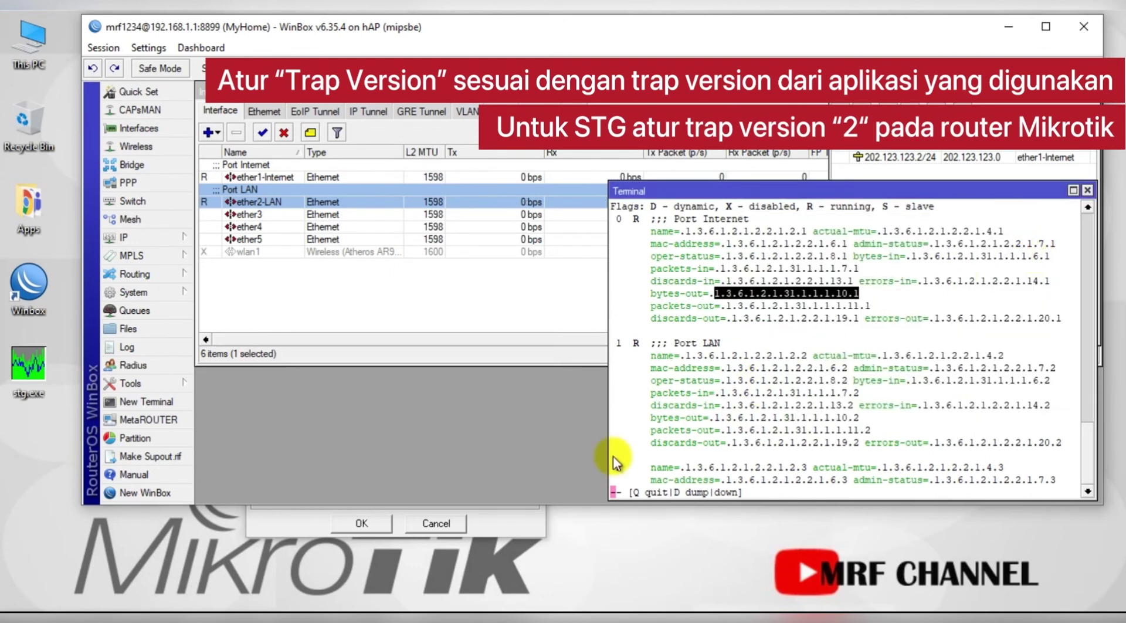
Return to SNMP Traffic Grapher, confirm its graph parameters and enlarge the graph window.
{"action": "left_click", "coordinate": [311, 522]}
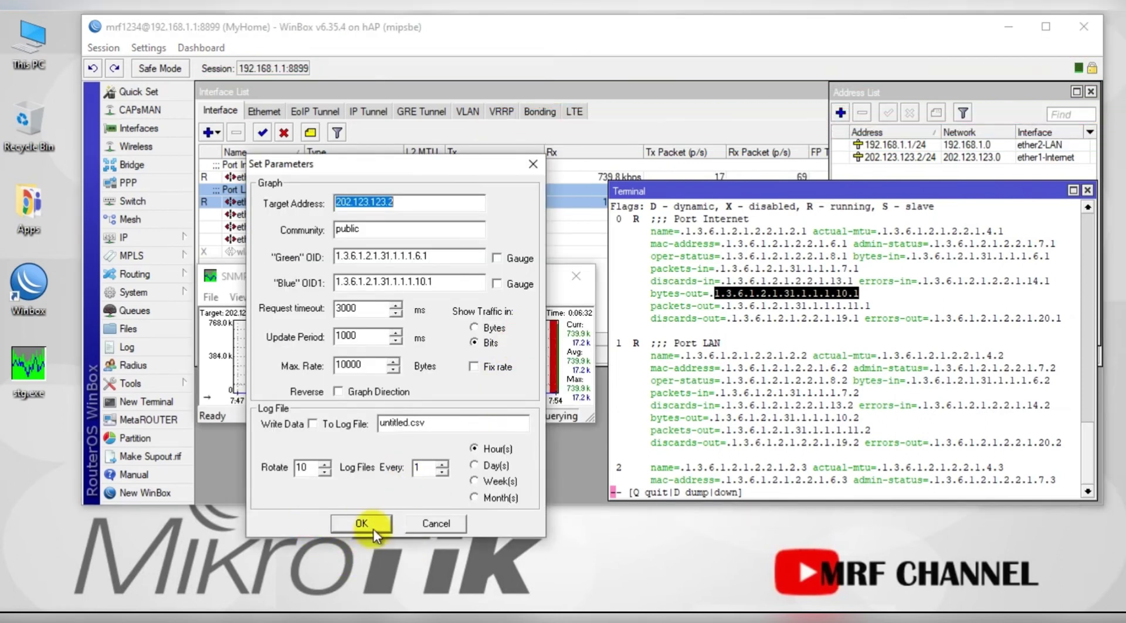
{"action": "left_click", "coordinate": [363, 523]}
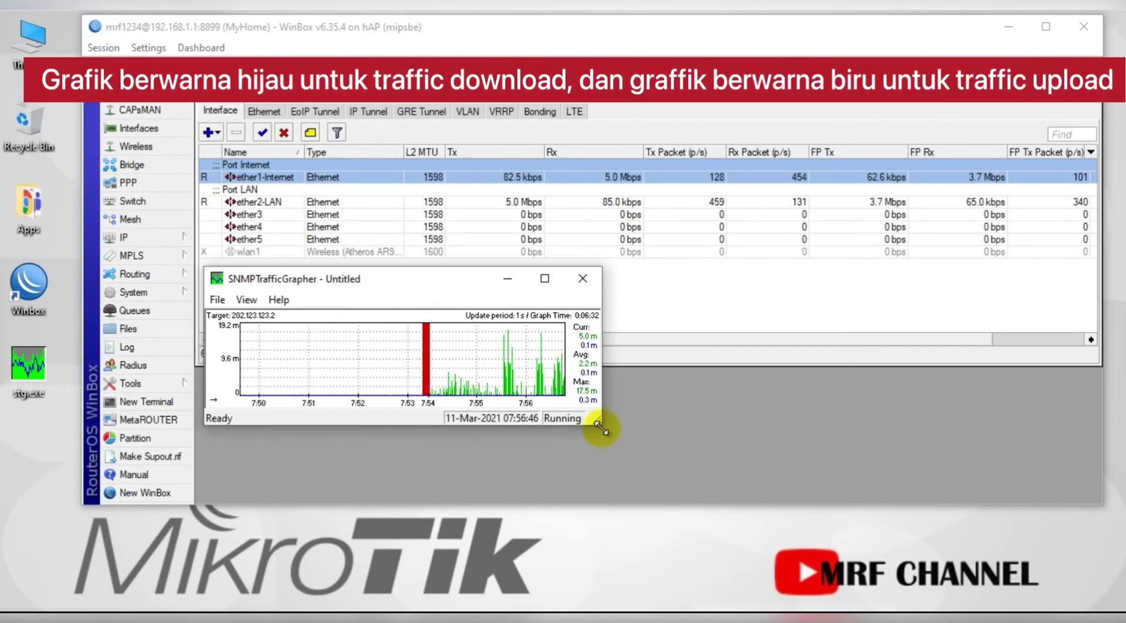
{"action": "left_click_drag", "start_coordinate": [600, 430], "coordinate": [708, 489]}
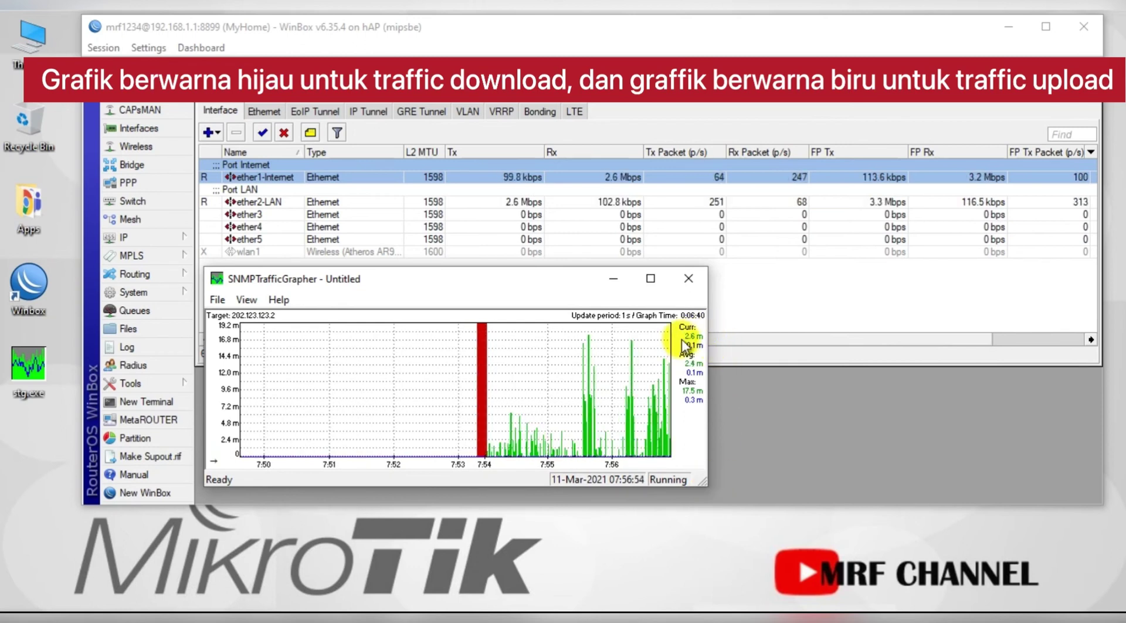